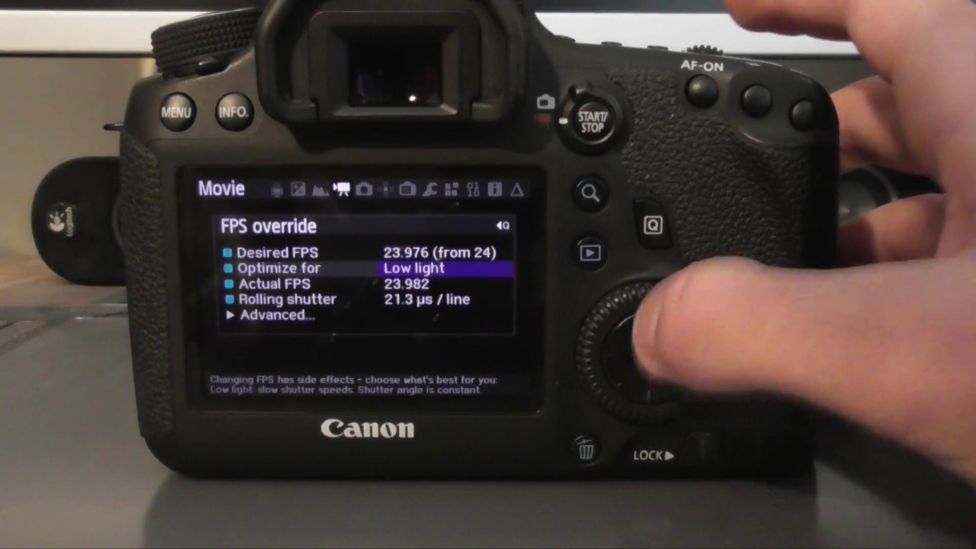
key("Up")
key("Return")
key("Right")
key("Return")
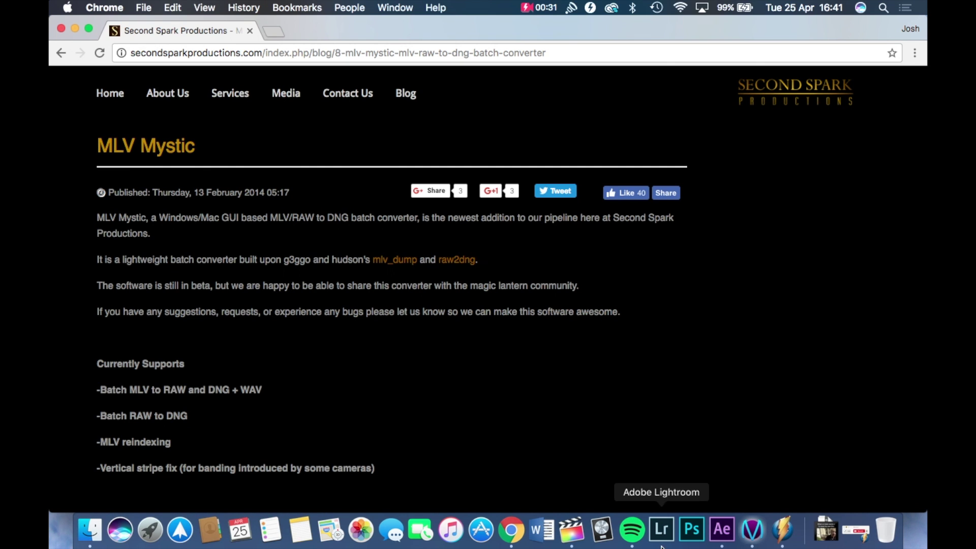
Look through the MLV Mystic page for the latest Windows and Mac build download links
scroll(769, 437, "down", 15)
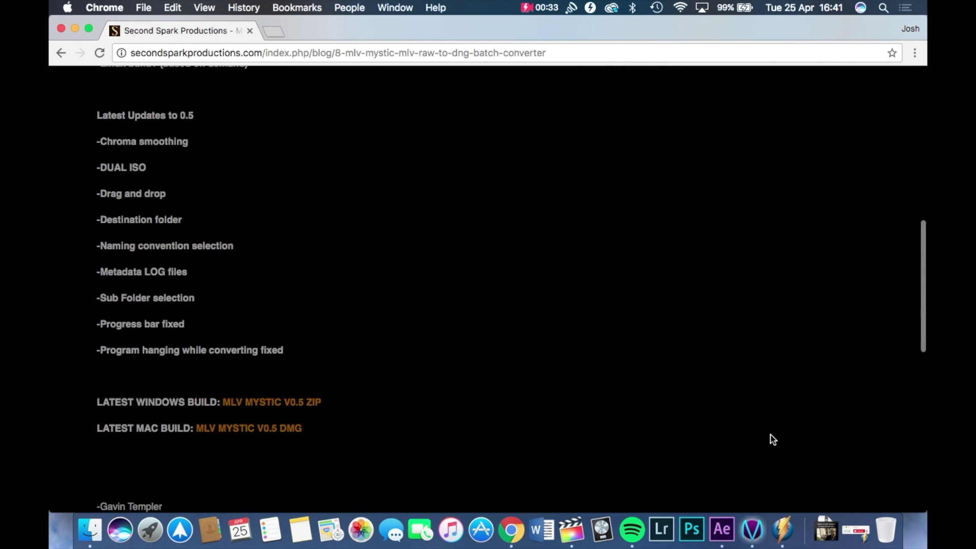
scroll(770, 438, "down", 3)
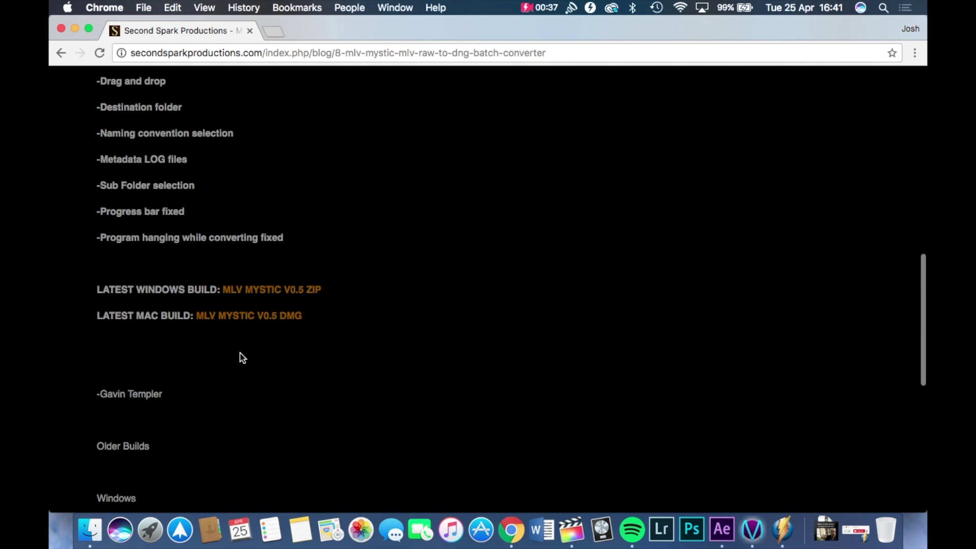
Switch to MLVMystic, start adding footage and browse to the DCIM/100CANON folder on the EOS_DIGITAL card
key("ctrl+Left")
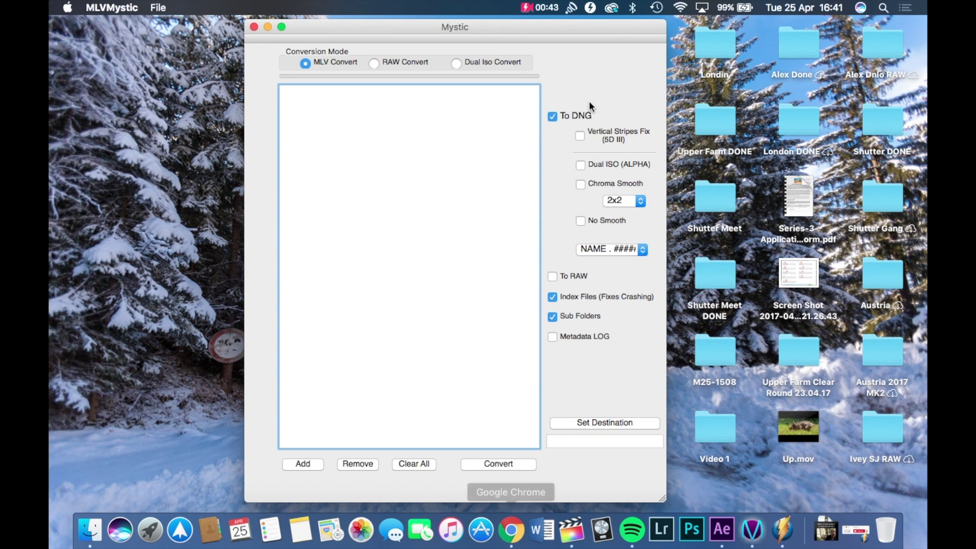
left_click(313, 462)
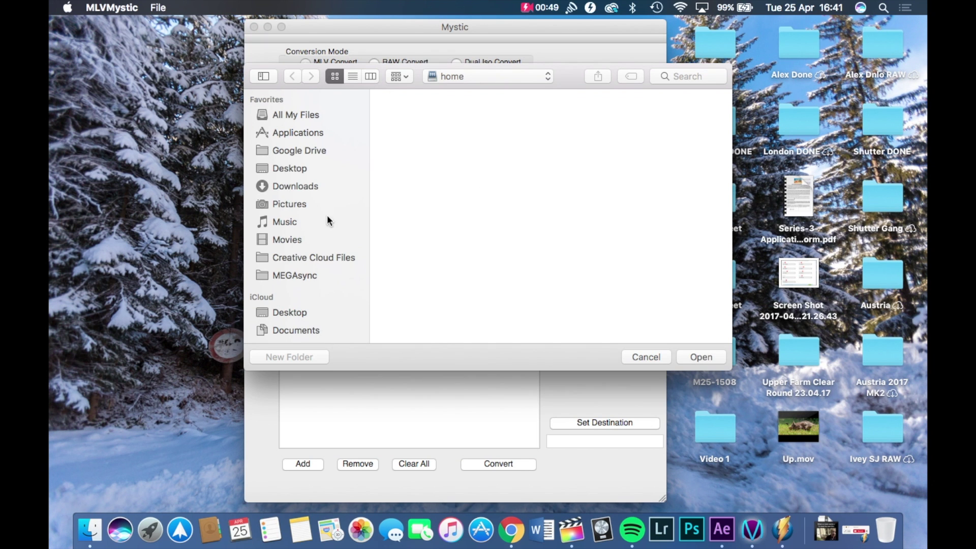
scroll(299, 286, "down", 5)
left_click(297, 274)
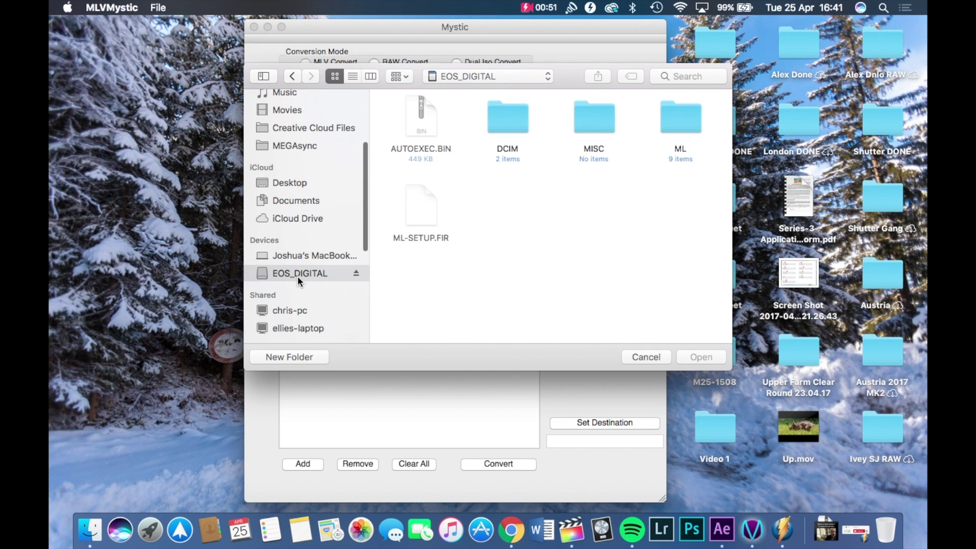
double_click(505, 120)
double_click(410, 119)
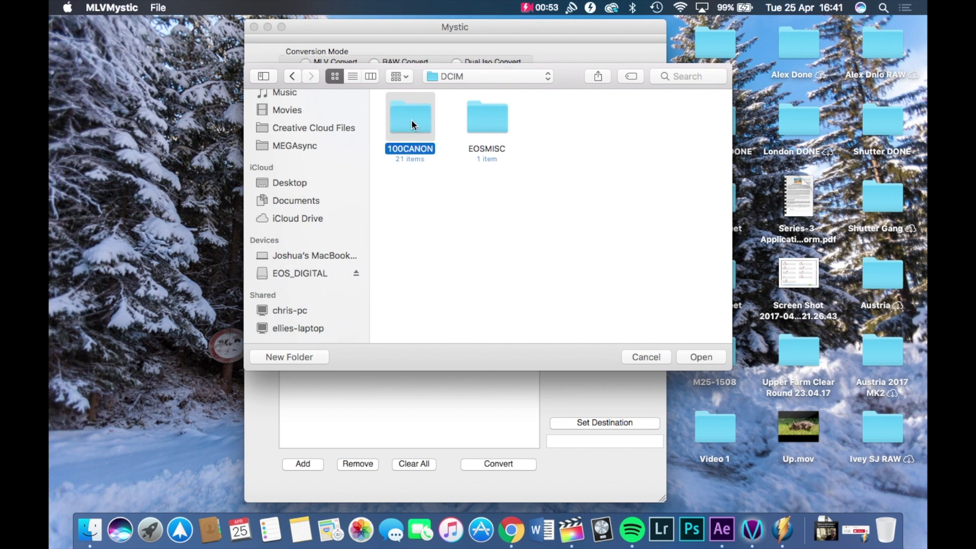
Add the clip M25-1622.MLV from the 100CANON folder to the conversion list
scroll(576, 249, "down", 3)
scroll(575, 249, "down", 3)
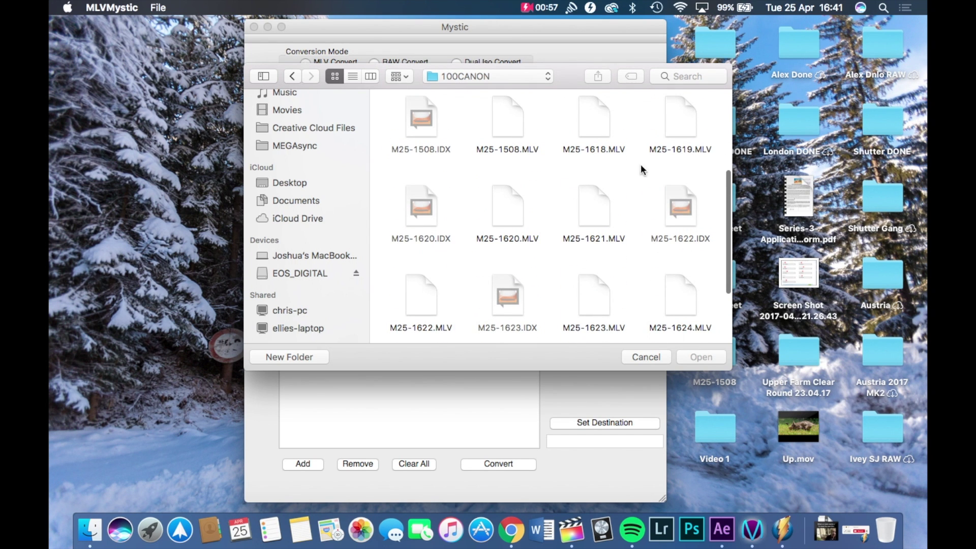
scroll(546, 264, "down", 3)
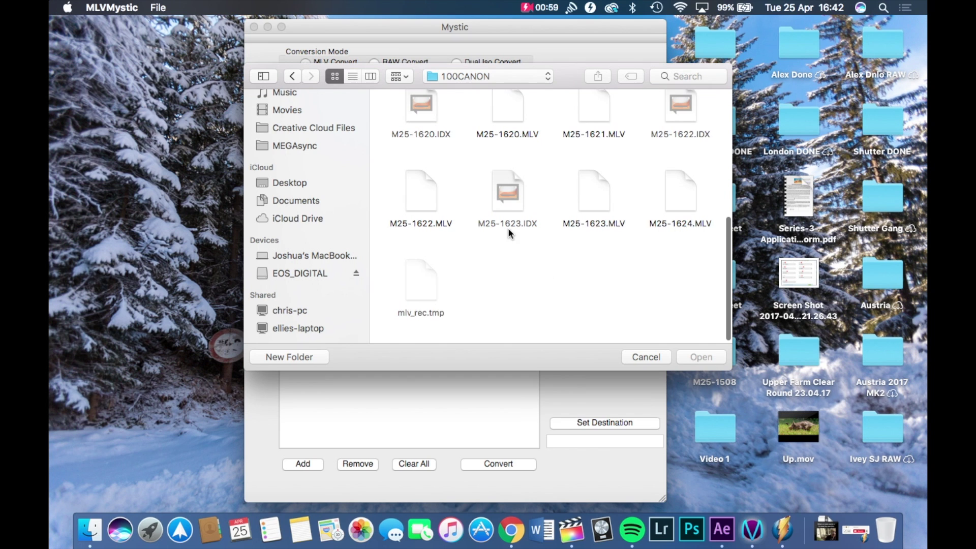
left_click_drag(376, 115, 747, 262)
left_click(599, 285)
left_click(418, 209)
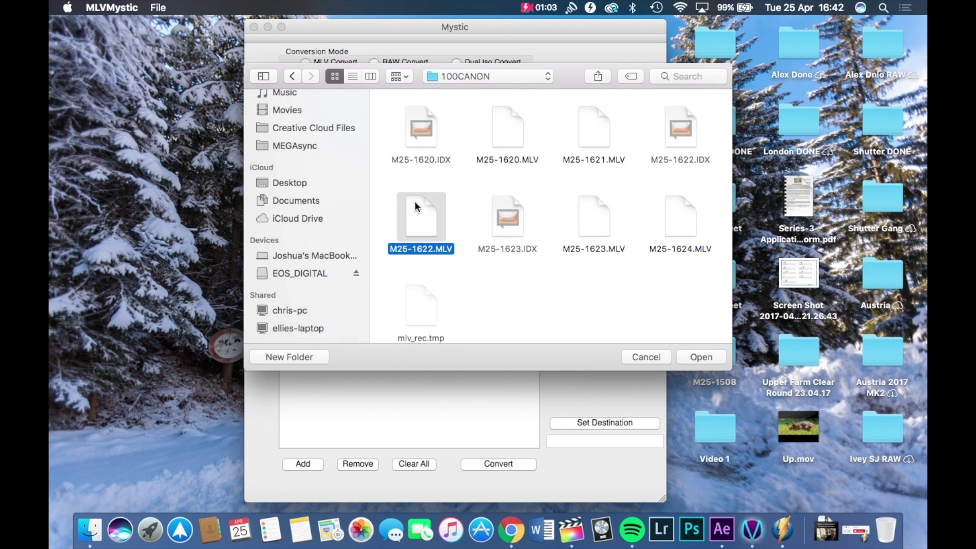
left_click(700, 358)
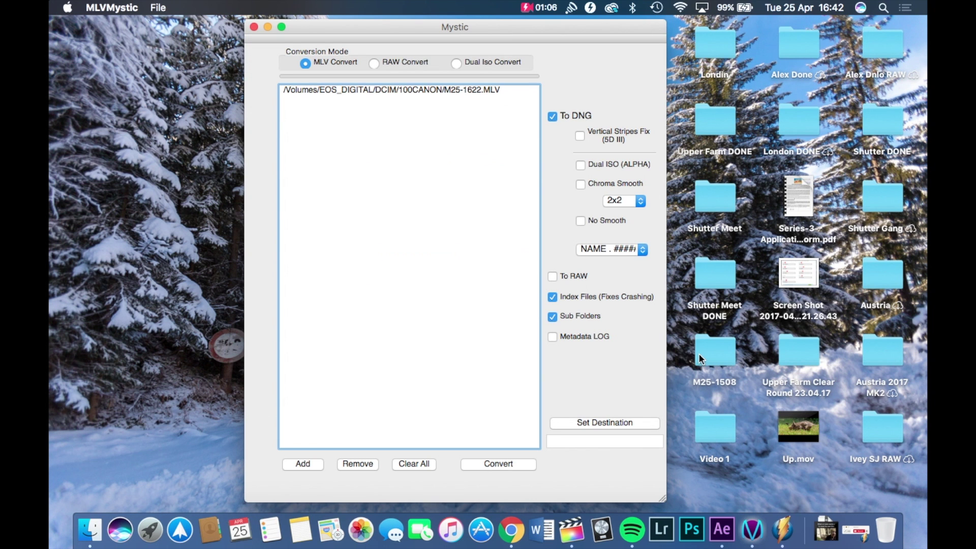
Set the Desktop as the destination for the converted files
left_click(609, 423)
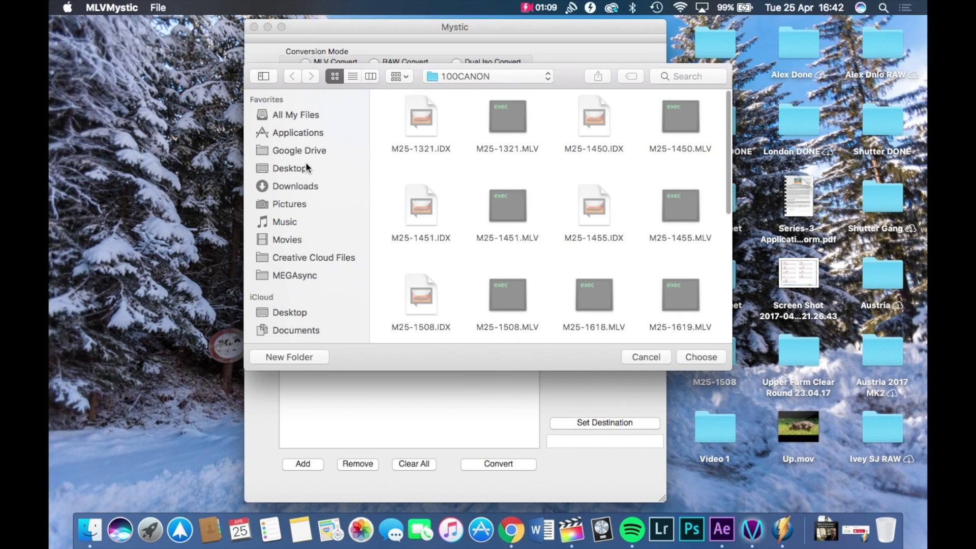
left_click(306, 167)
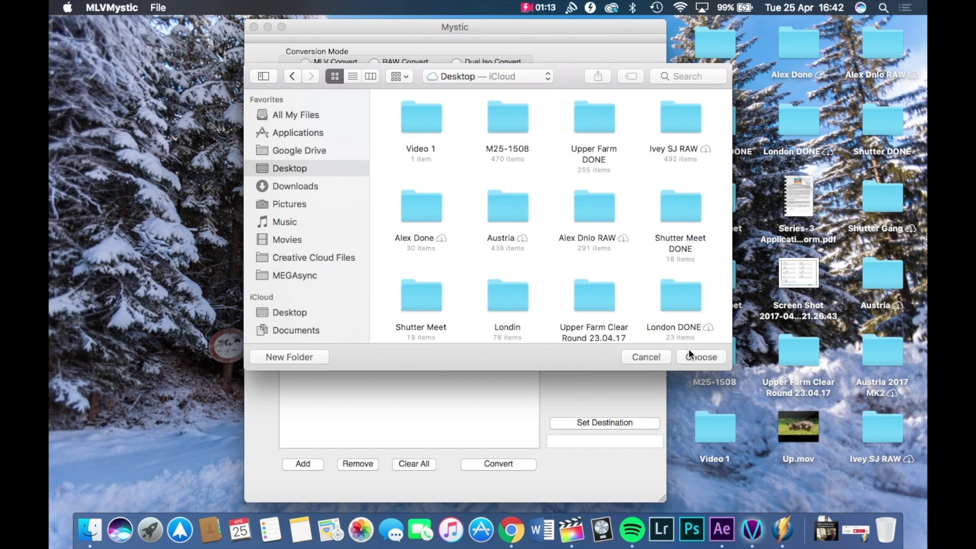
left_click(706, 357)
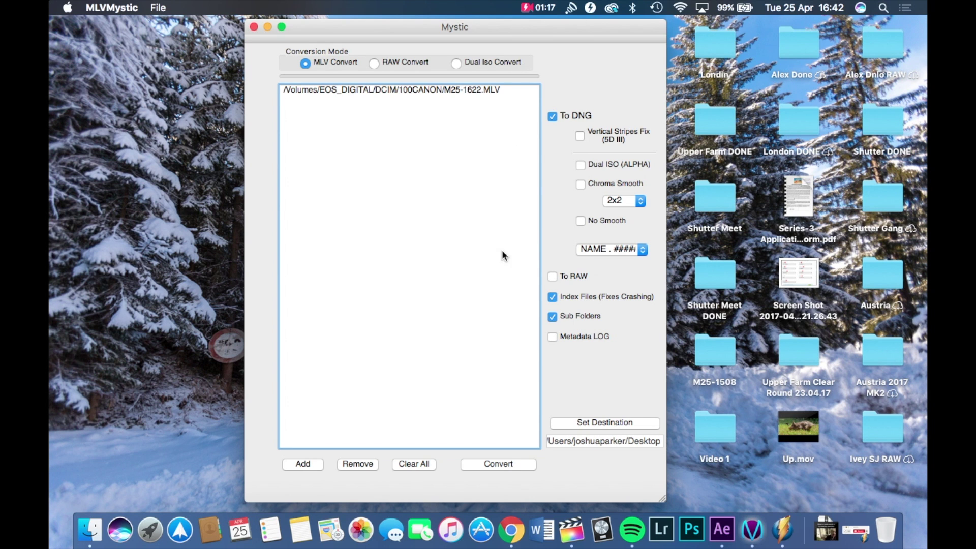
Convert the listed MLV clip to DNG, dismiss the completion message and close the converter
left_click(498, 463)
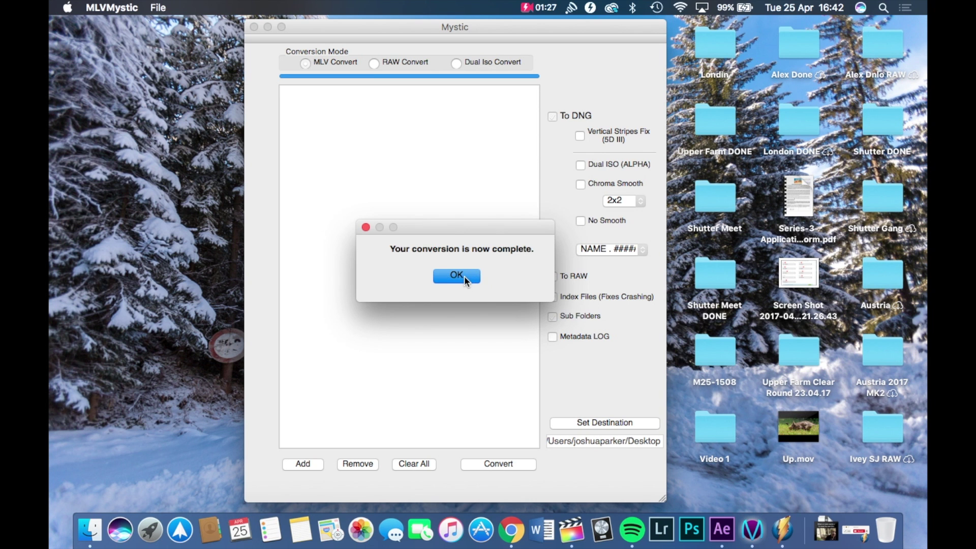
left_click(465, 277)
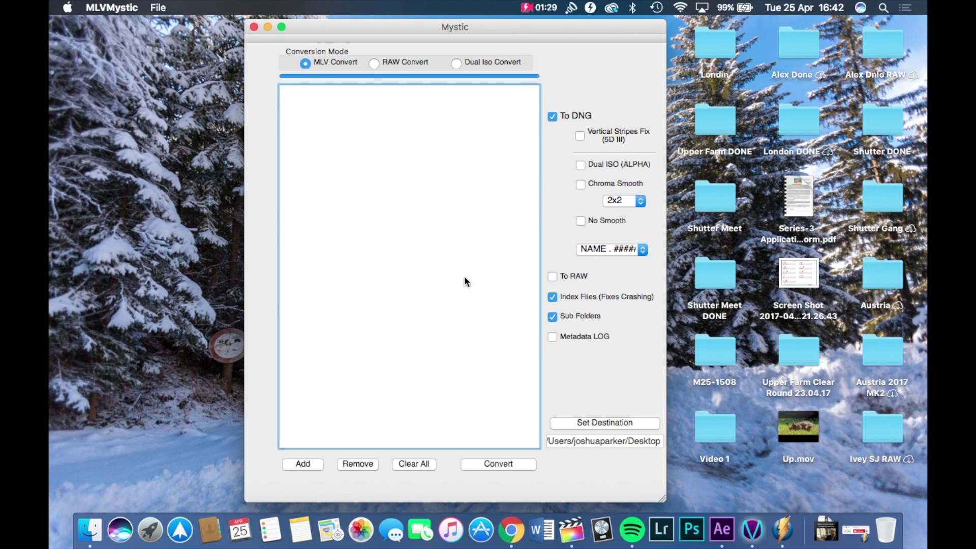
left_click(254, 27)
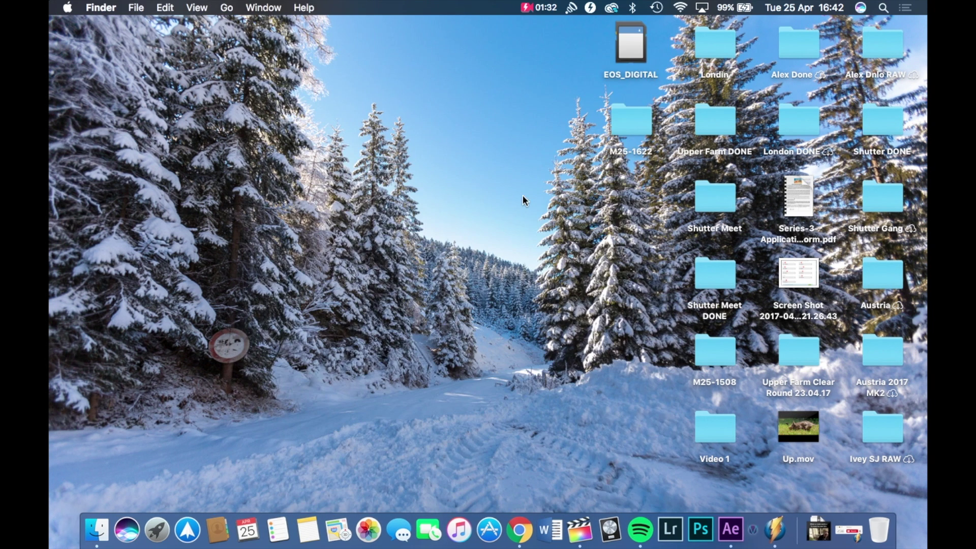
Open the M25-1622 folder on the desktop, browse its DNG frames, preview M25-1622.000005.dng and close the folder
left_click(627, 127)
key("super+o")
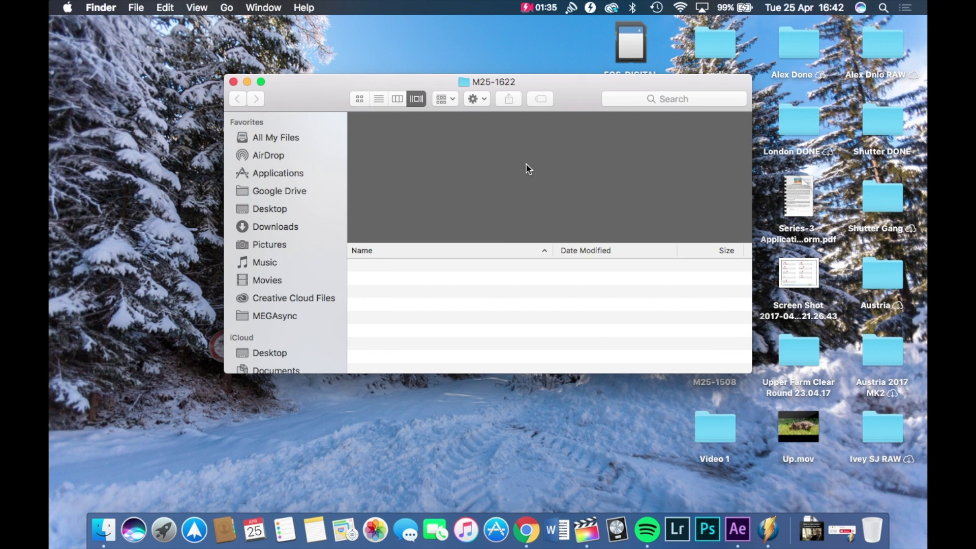
scroll(473, 292, "down", 2)
left_click(472, 309)
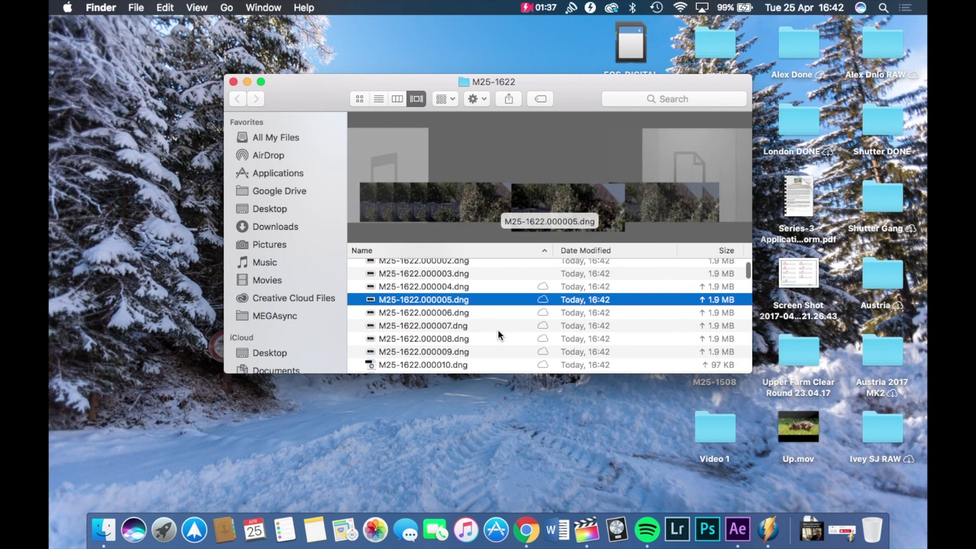
scroll(498, 329, "down", 2)
scroll(498, 329, "up", 3)
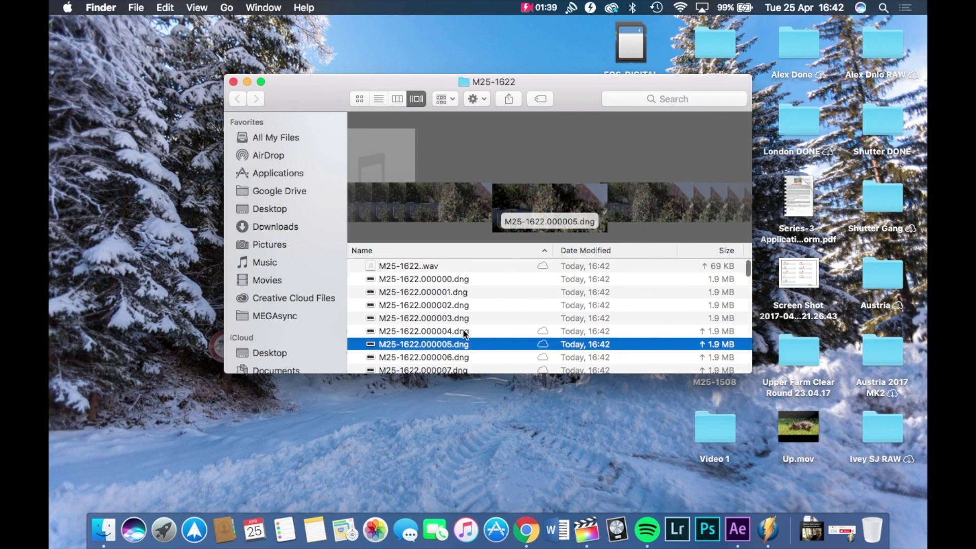
scroll(463, 328, "down", 2)
key("space")
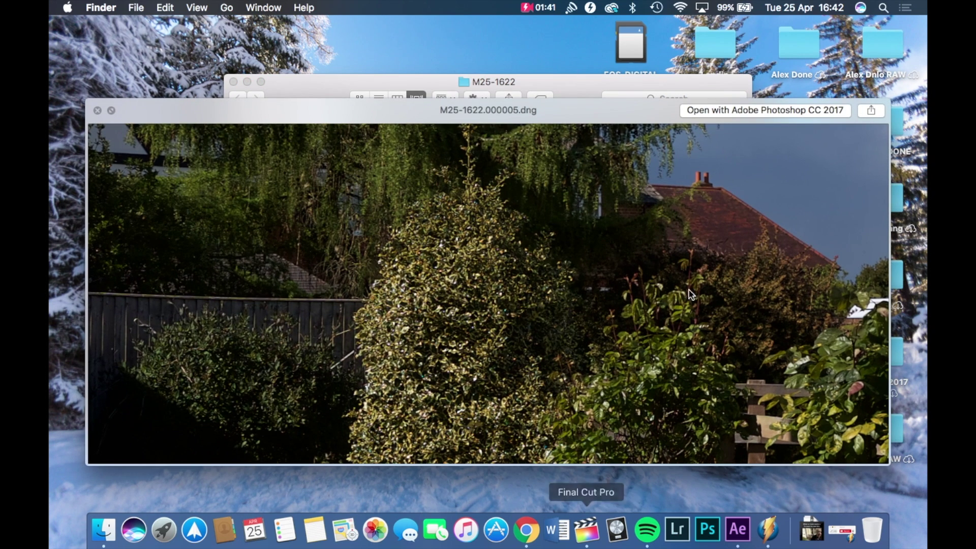
key("space")
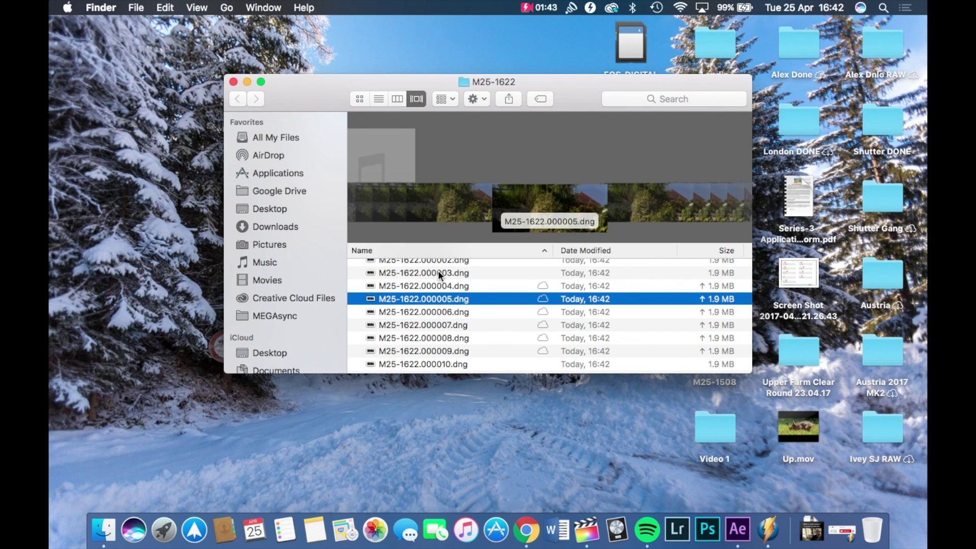
left_click(233, 82)
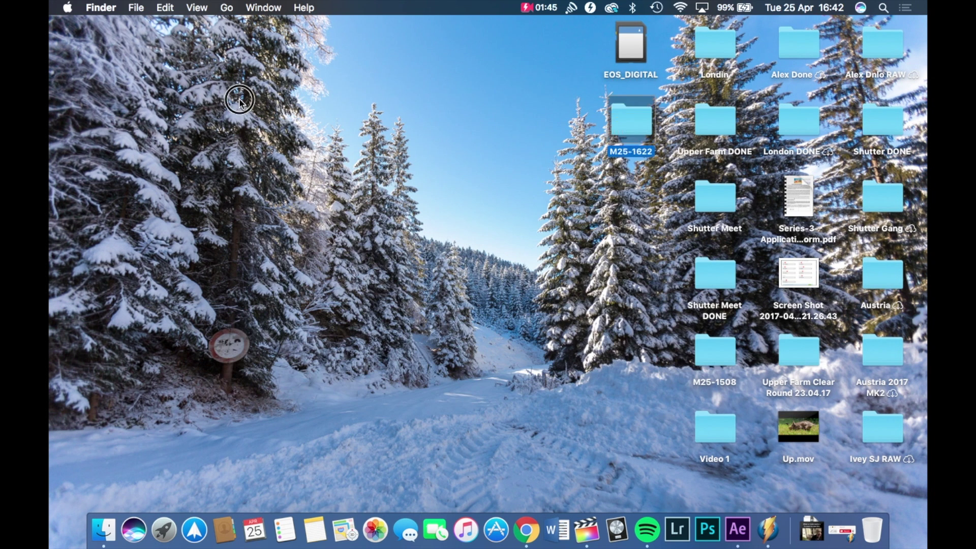
Switch to After Effects, start a file import and browse to the M25-1622 folder on the Desktop
key("ctrl+Right")
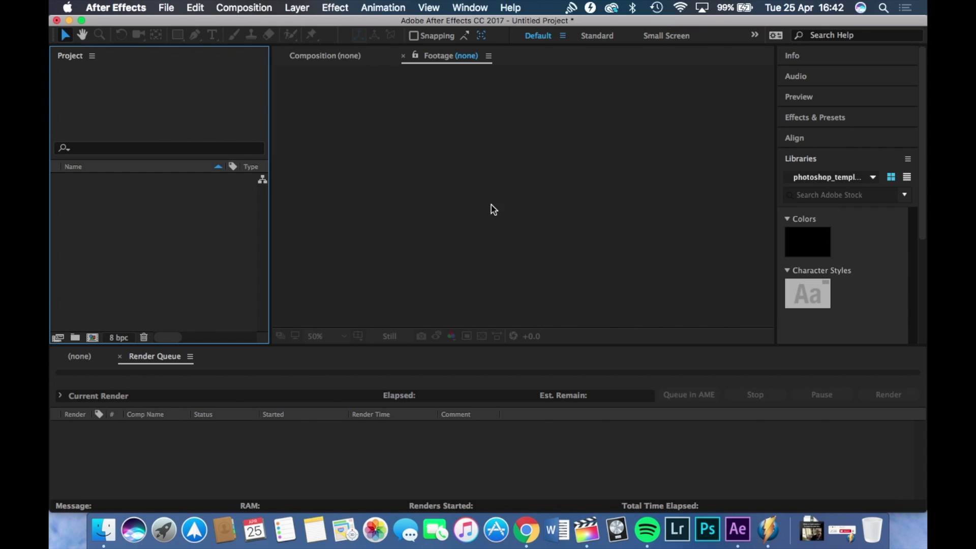
left_click(173, 4)
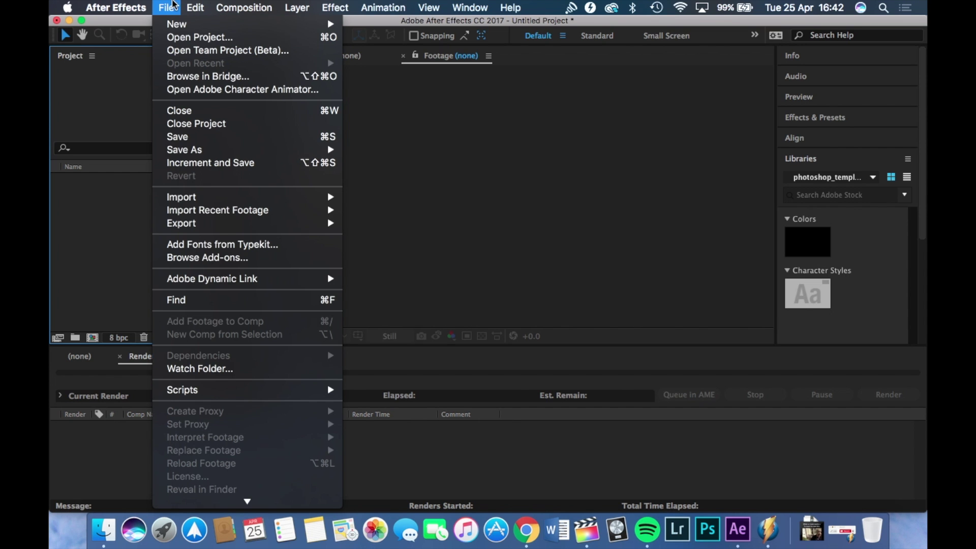
mouse_move(209, 202)
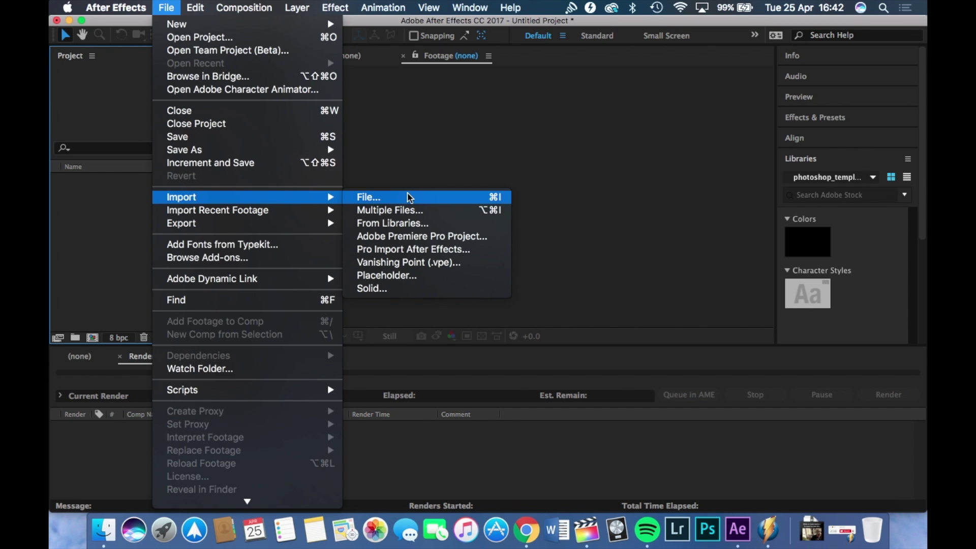
left_click(427, 198)
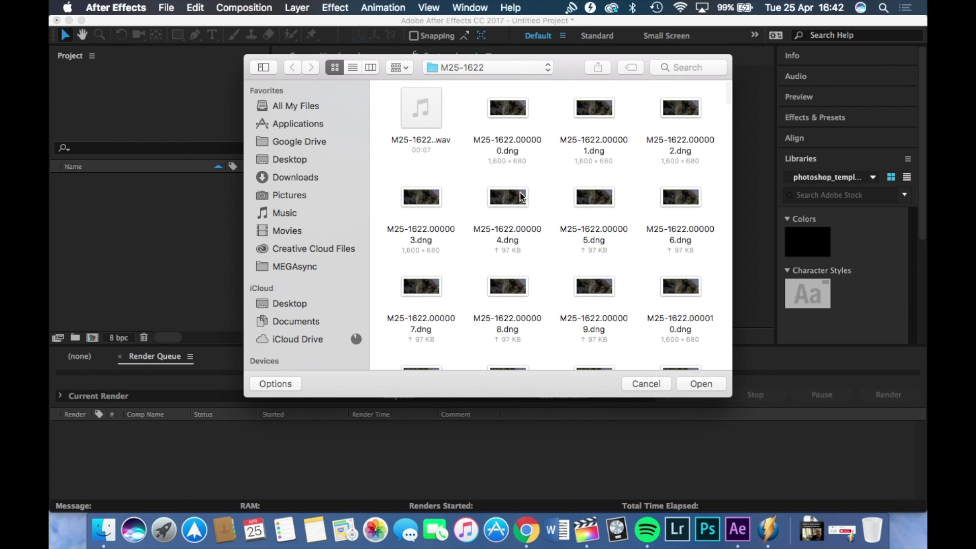
left_click(292, 160)
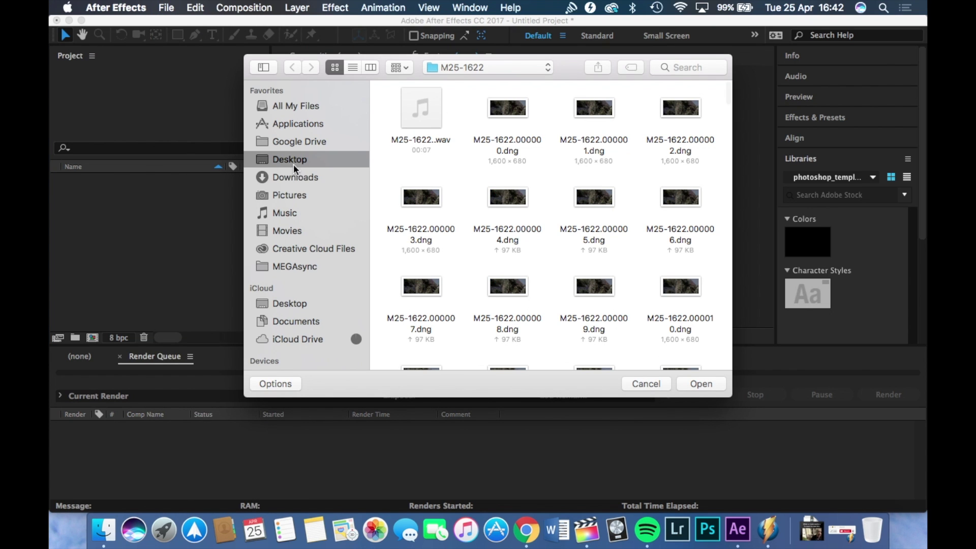
double_click(426, 105)
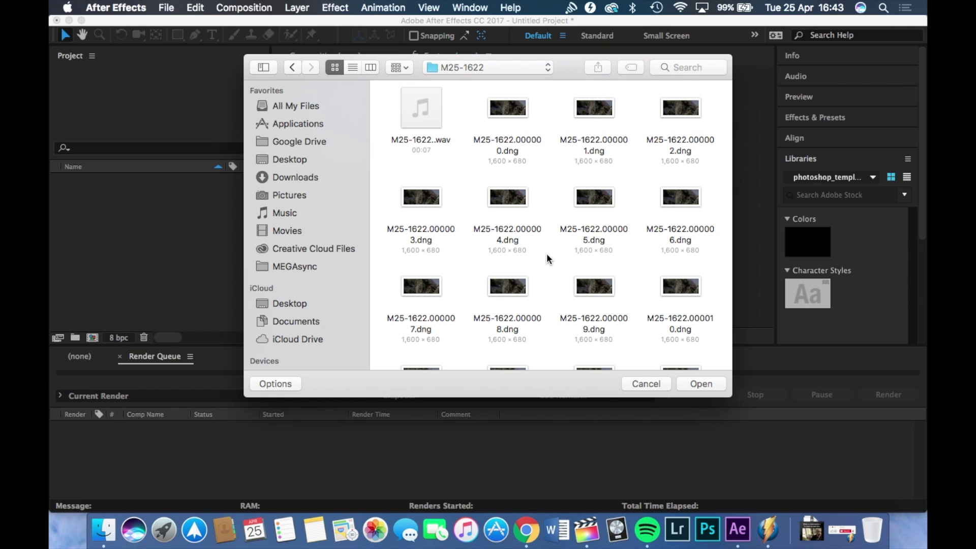
Import all DNG frames in the folder, leaving out the WAV file, as a Camera Raw Sequence
key("super+a")
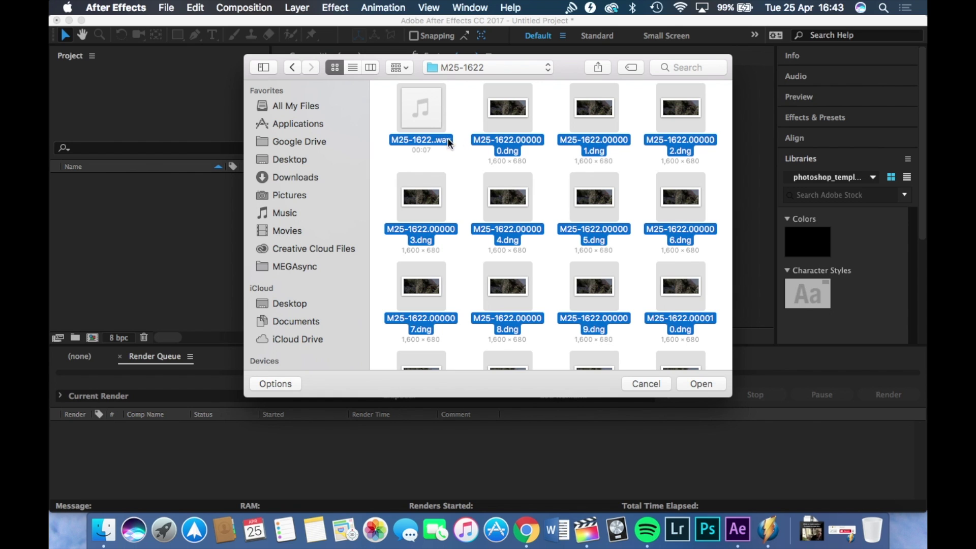
left_click(437, 117, "super")
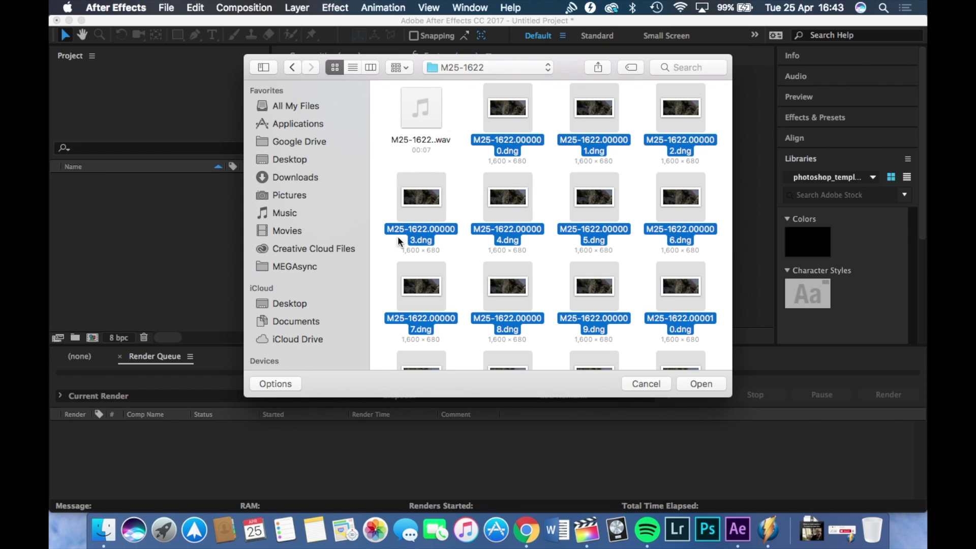
left_click(284, 385)
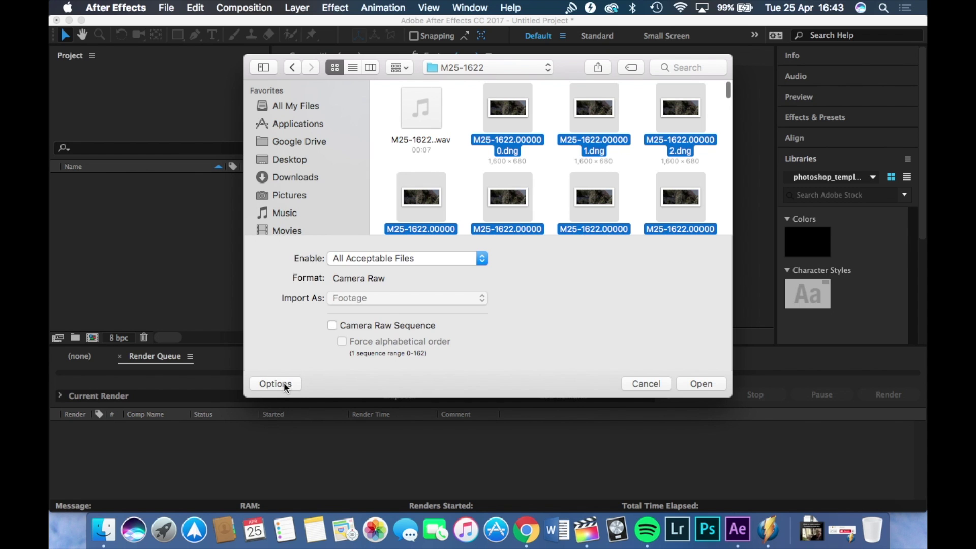
left_click(355, 326)
left_click(700, 384)
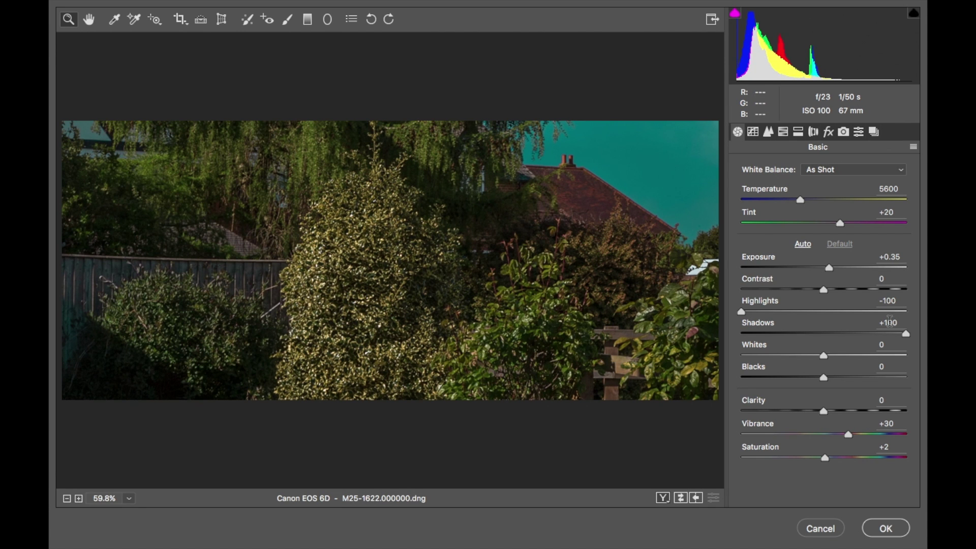
Set the raw sequence's Exposure to +0.45 and Highlights to -20 in the Camera Raw basic adjustments
mouse_move(817, 311)
left_mouse_down()
mouse_move(897, 304)
mouse_move(759, 311)
mouse_move(911, 323)
mouse_move(773, 318)
mouse_move(826, 315)
left_mouse_up()
left_click_drag(829, 268, 832, 267)
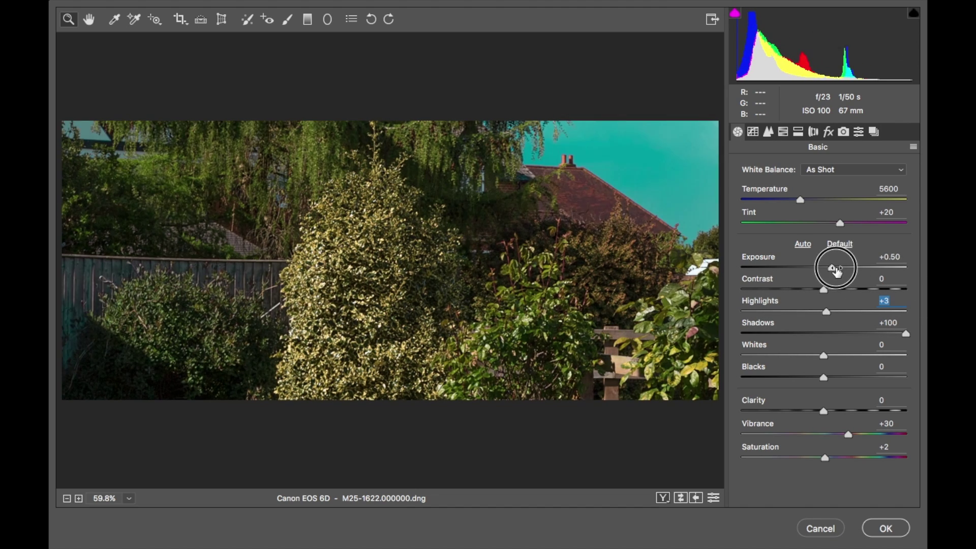
mouse_move(826, 311)
left_mouse_down()
mouse_move(799, 313)
mouse_move(807, 313)
left_mouse_up()
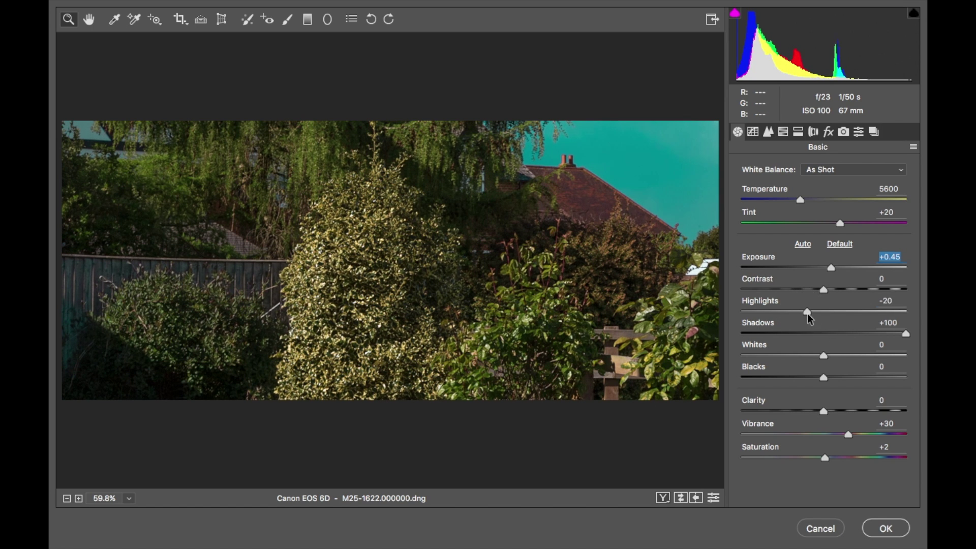
Set Shadows to +25, Whites to -9, Blacks to +6 and Vibrance to +18 in the basic adjustments
left_click_drag(824, 356, 831, 375)
left_click(845, 334)
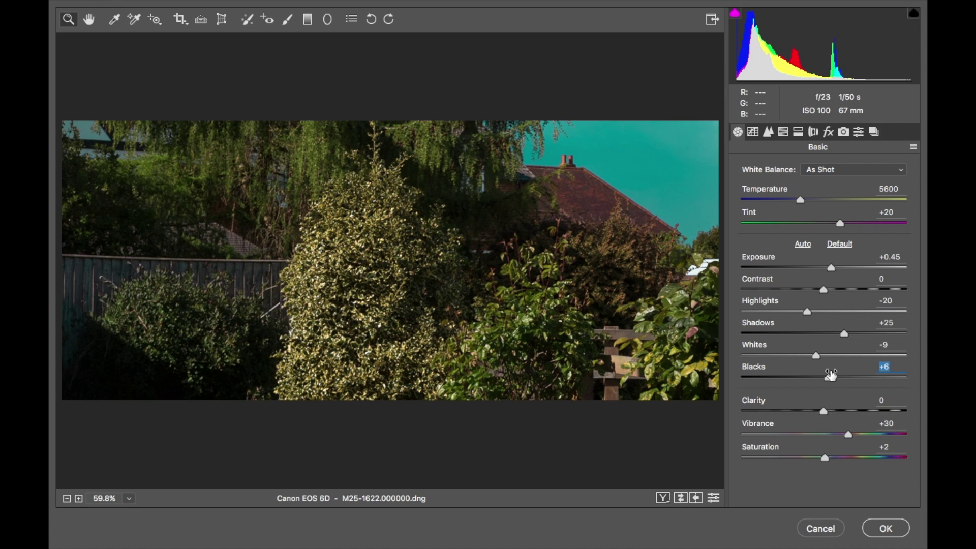
left_click_drag(845, 435, 837, 435)
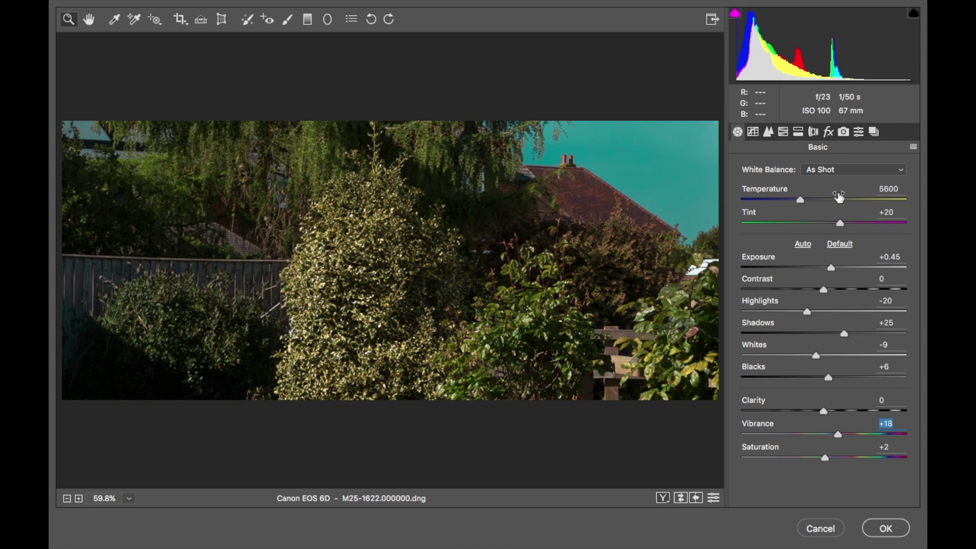
Review the Tone Curve, Detail, HSL hue and saturation, and Split Toning settings of the raw sequence
left_click(754, 134)
left_click(766, 130)
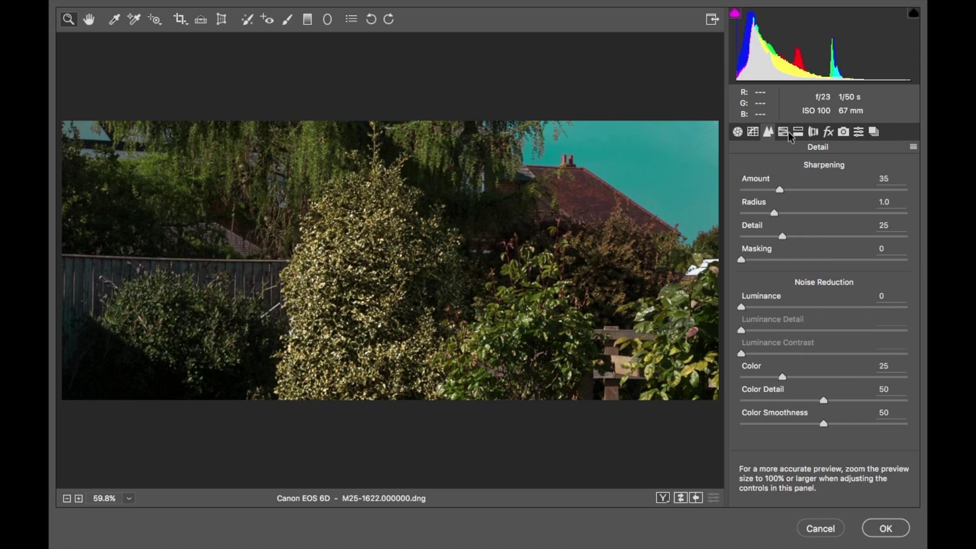
left_click(783, 132)
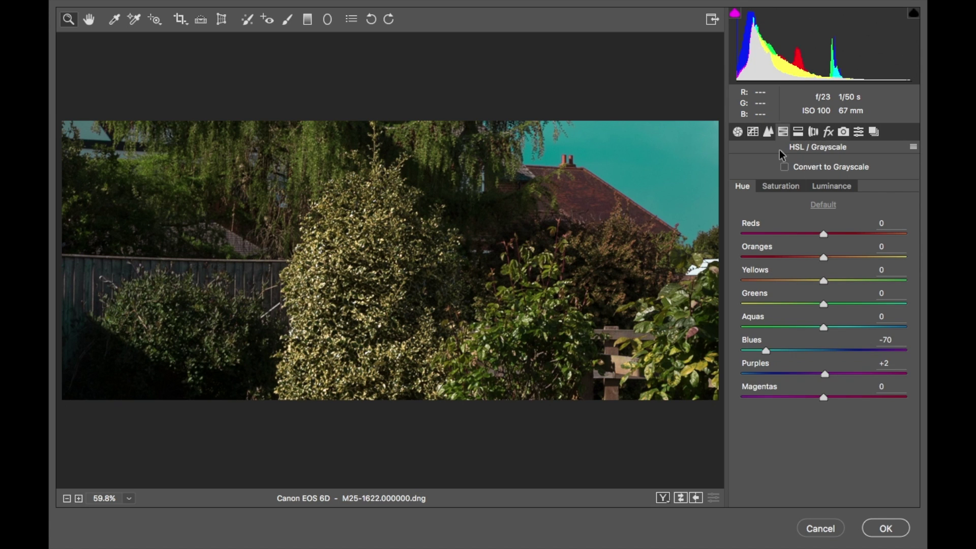
left_click(780, 187)
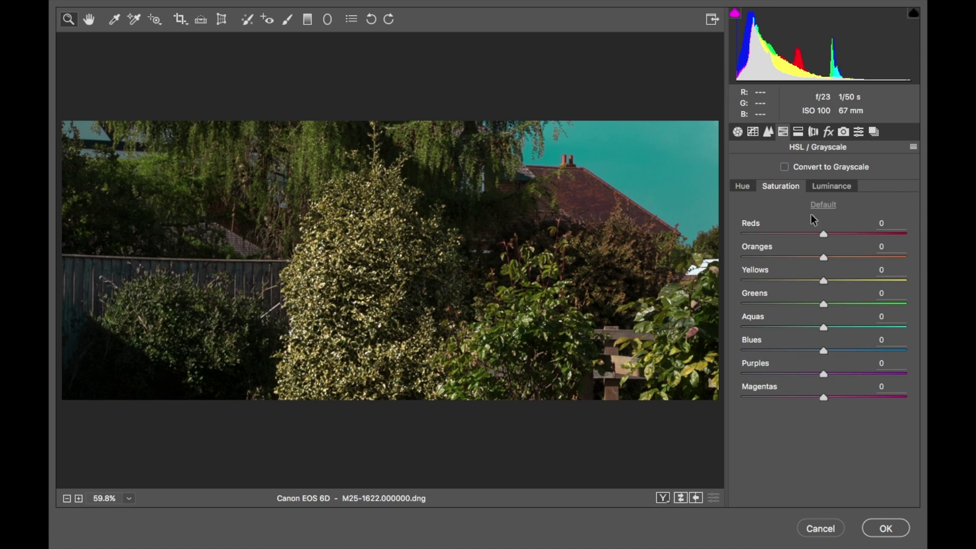
left_click(751, 187)
left_click(799, 132)
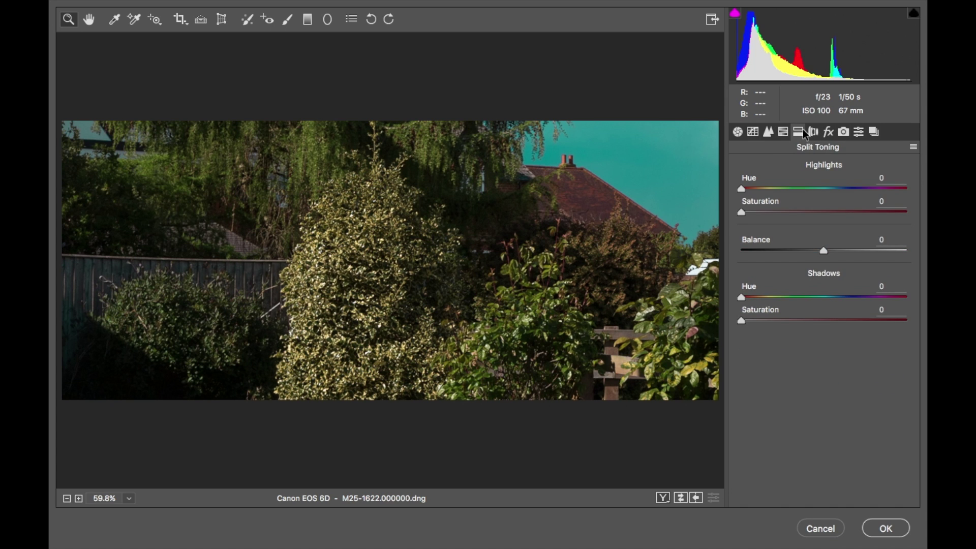
Inspect the lens corrections, switching profile corrections and chromatic aberration removal off and back on to compare the image
left_click(815, 132)
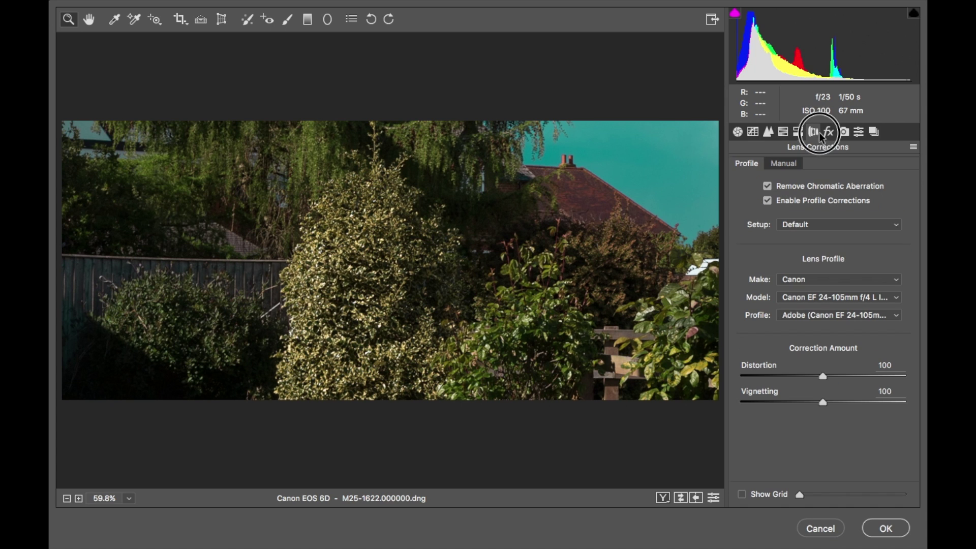
left_click(807, 200)
left_click(807, 200)
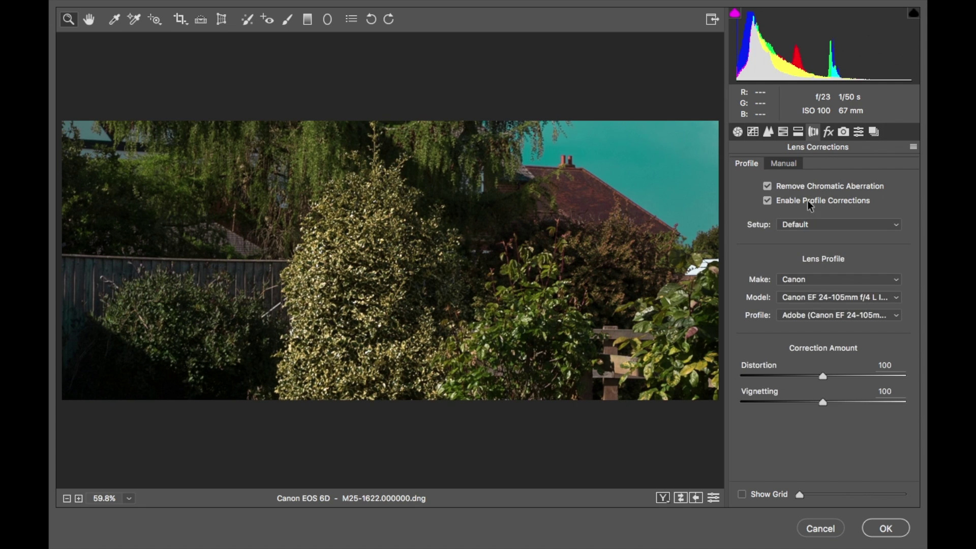
left_click(841, 187)
left_click(841, 187)
Set a custom white balance with the temperature at 5600 and accept the Camera Raw adjustments for the sequence
left_click(737, 132)
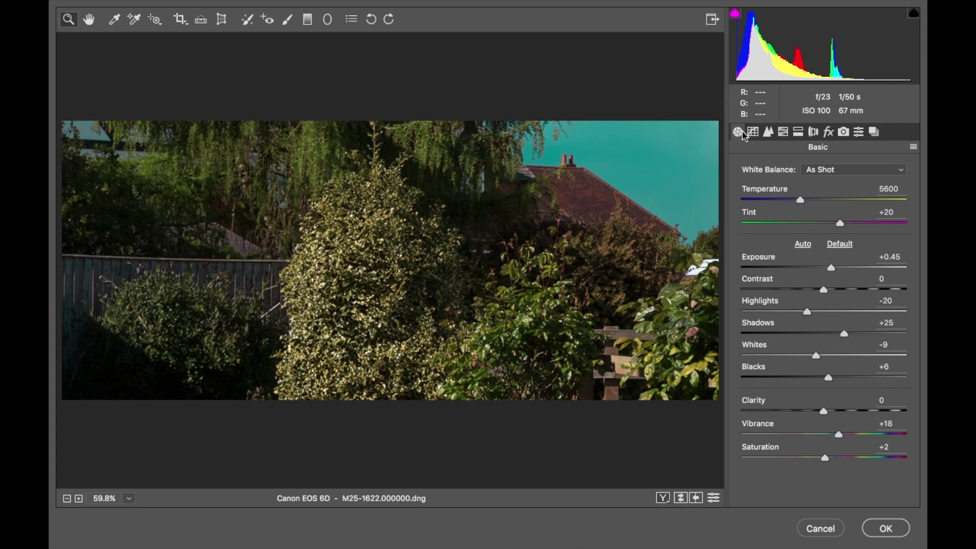
mouse_move(800, 200)
left_mouse_down()
mouse_move(838, 200)
mouse_move(771, 204)
mouse_move(800, 203)
left_mouse_up()
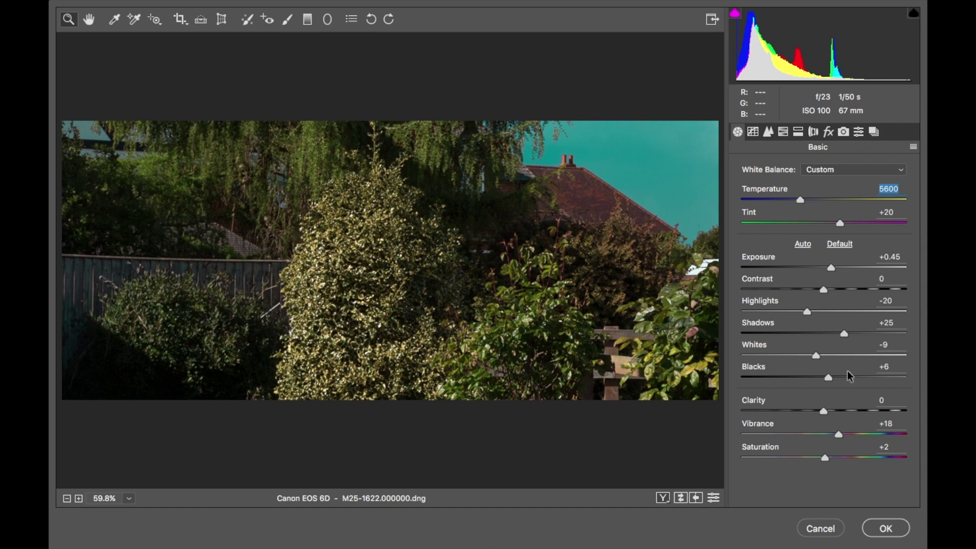
left_click(887, 529)
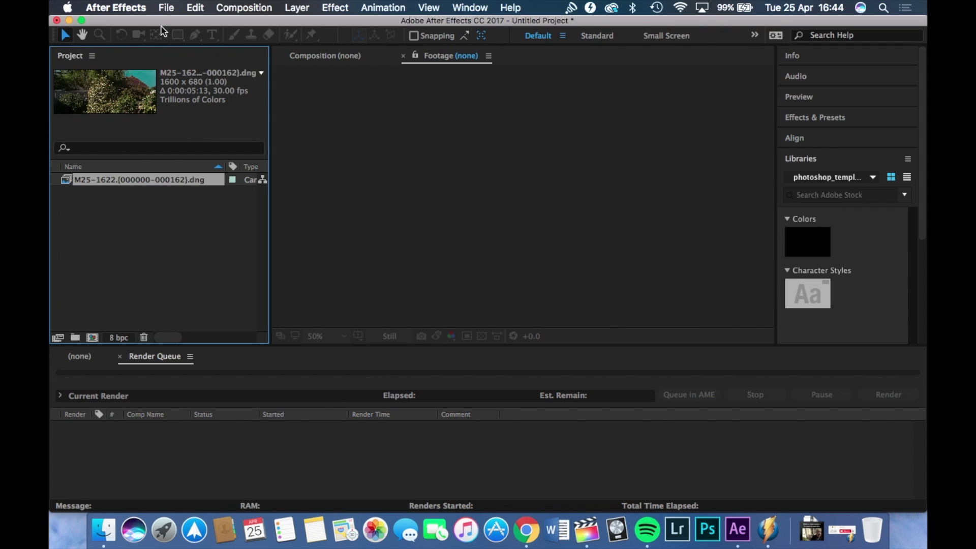
Interpret the M25-1622 DNG sequence at an assumed frame rate of 24 frames per second
left_click(166, 8)
left_click(92, 229)
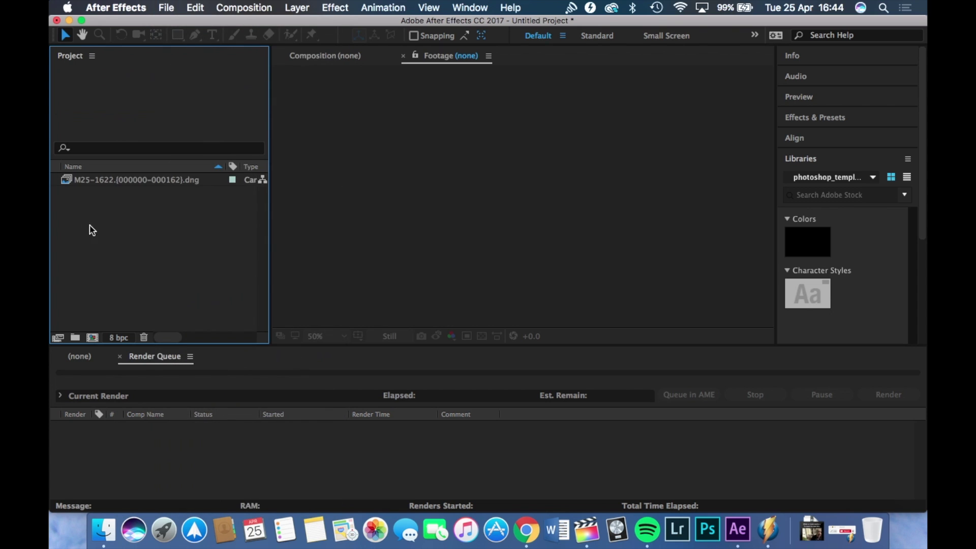
left_click(144, 181)
right_click(144, 182)
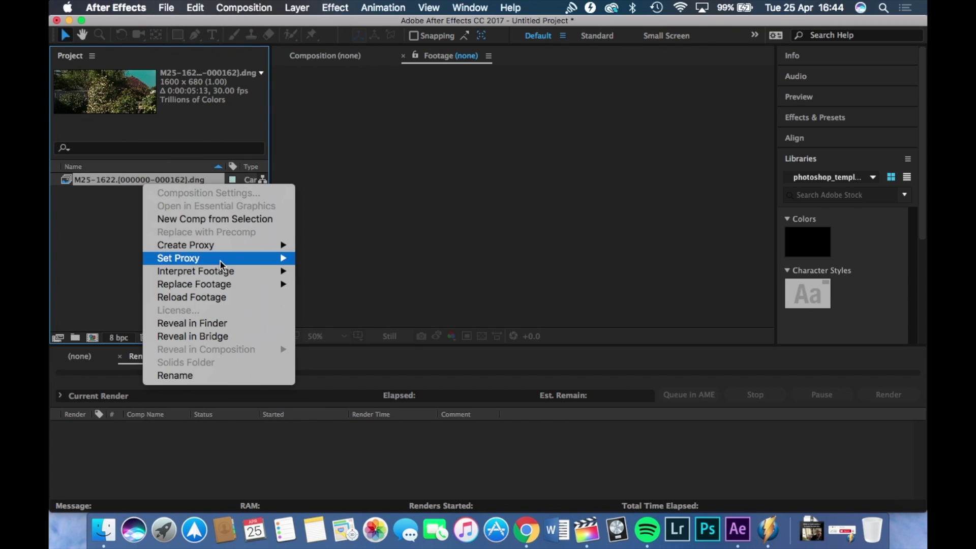
mouse_move(217, 271)
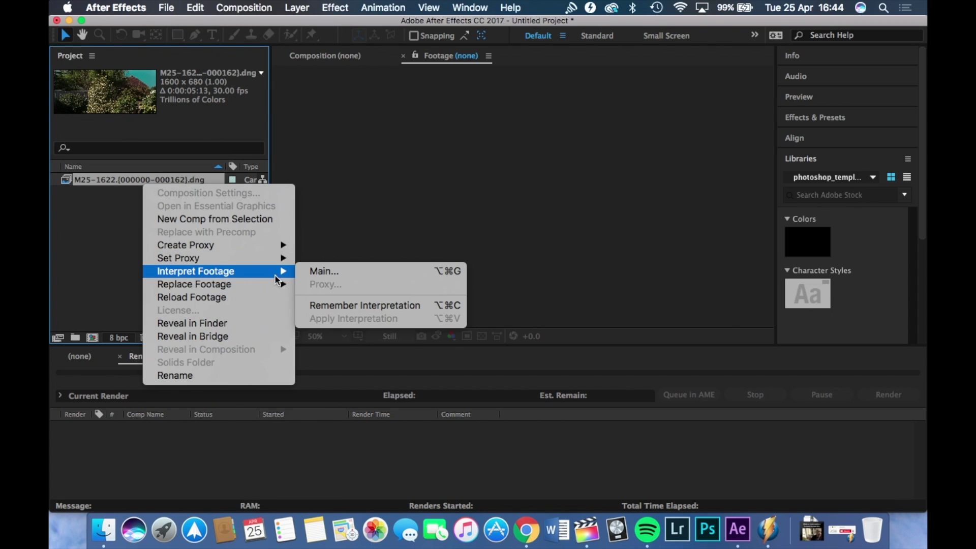
left_click(358, 276)
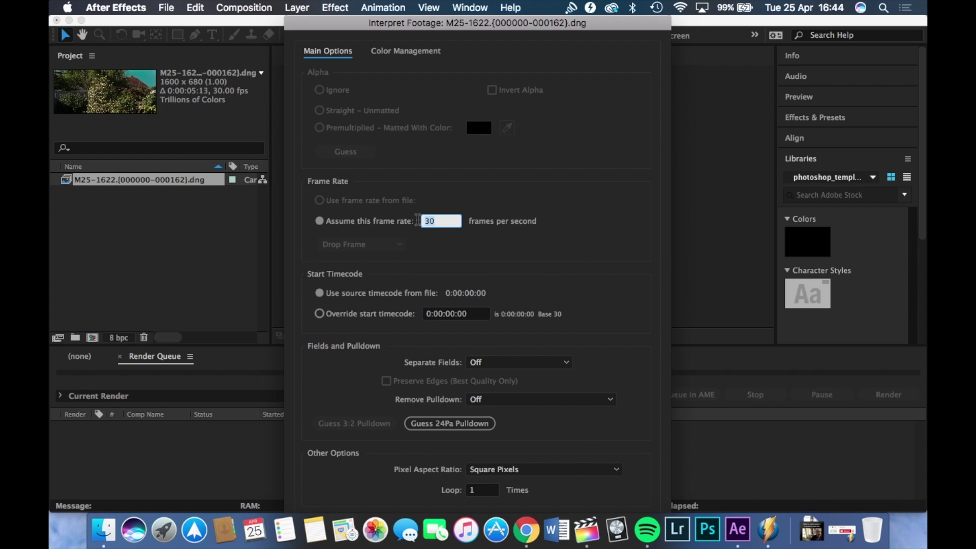
type("24")
key("Return")
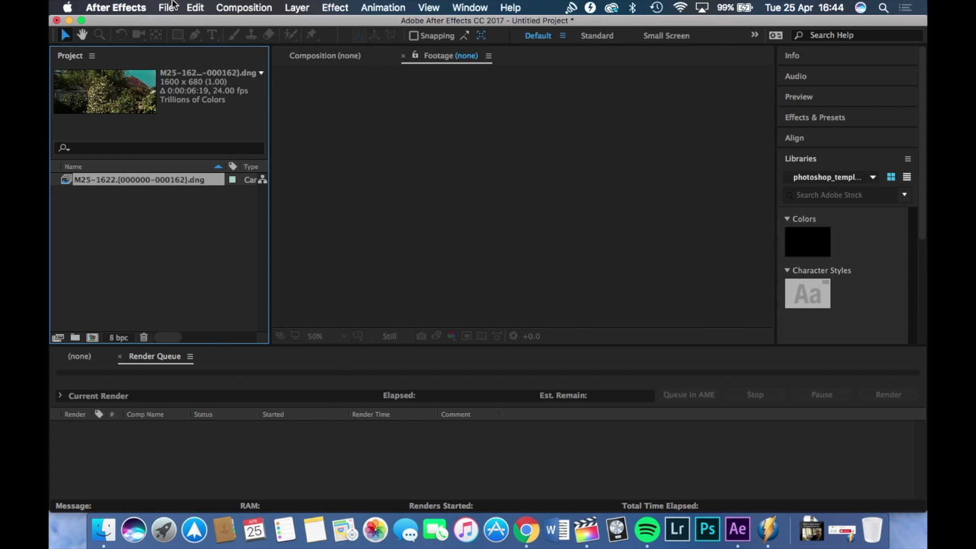
Add the DNG sequence to the render queue for export
left_click(172, 6)
mouse_move(198, 225)
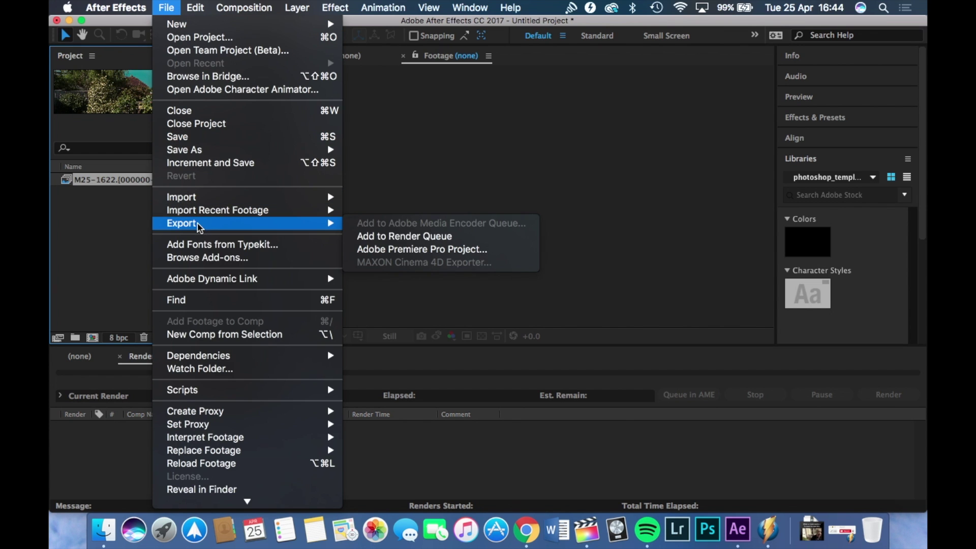
left_click(396, 237)
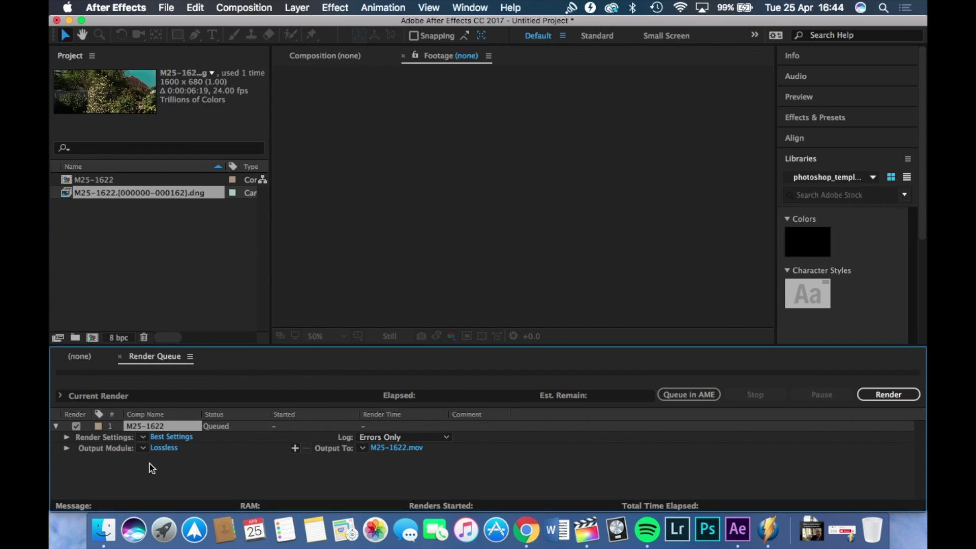
Set the render output to a QuickTime movie named M25-1622 on the Desktop and start the render
left_click(383, 449)
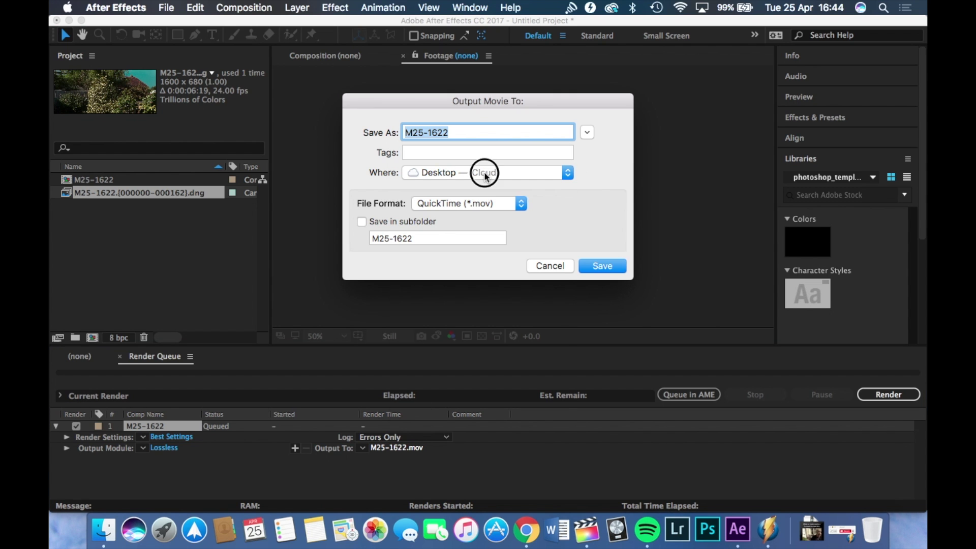
left_click(483, 172)
left_click(600, 163)
left_click(606, 262)
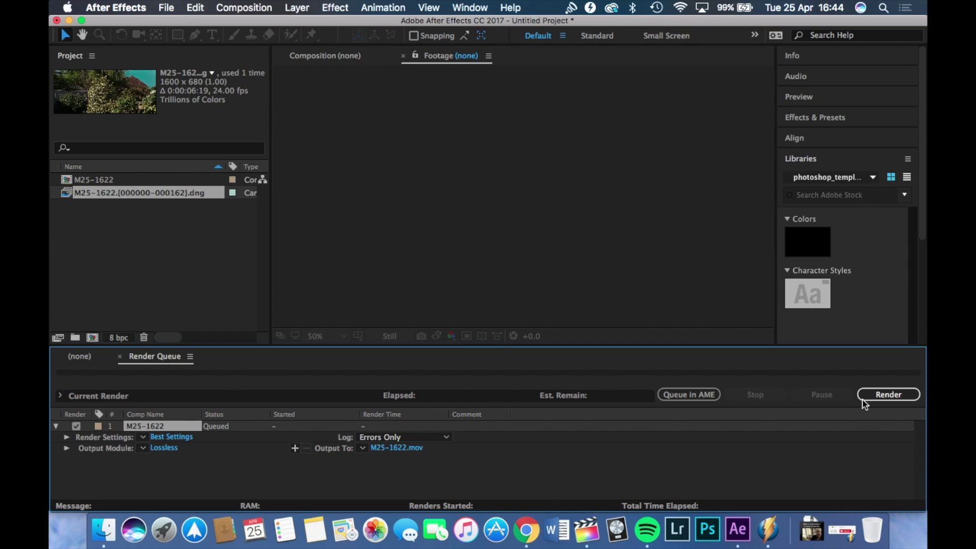
left_click(898, 398)
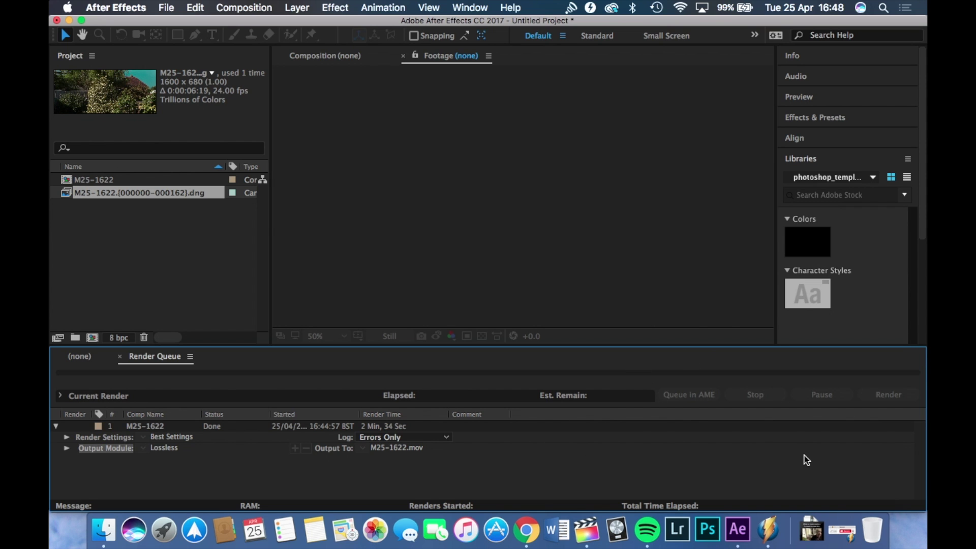
Switch to Final Cut Pro, preview M25-1622.mov from the Desktop in Media Import and close the window without importing
key("ctrl+Right")
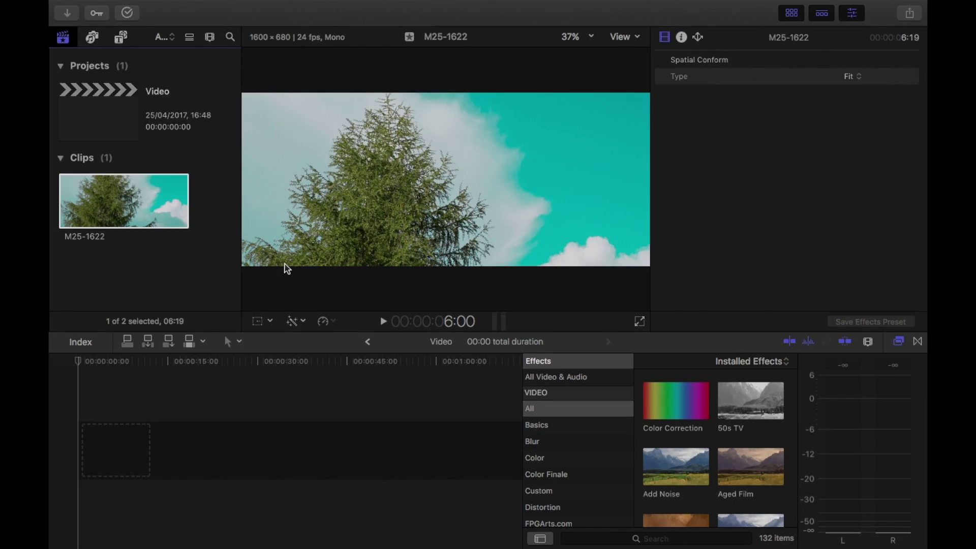
key("super+i")
scroll(326, 429, "down", 5)
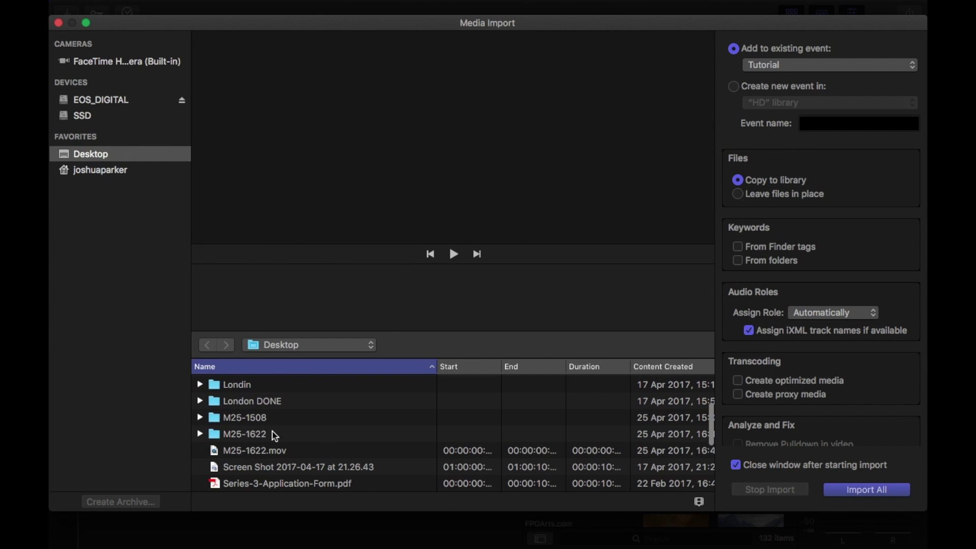
left_click(254, 450)
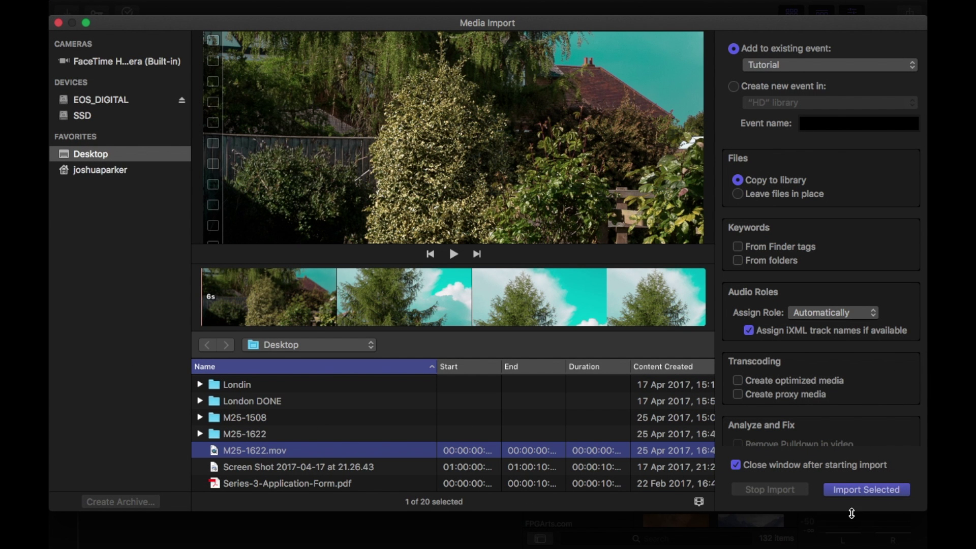
left_click(58, 22)
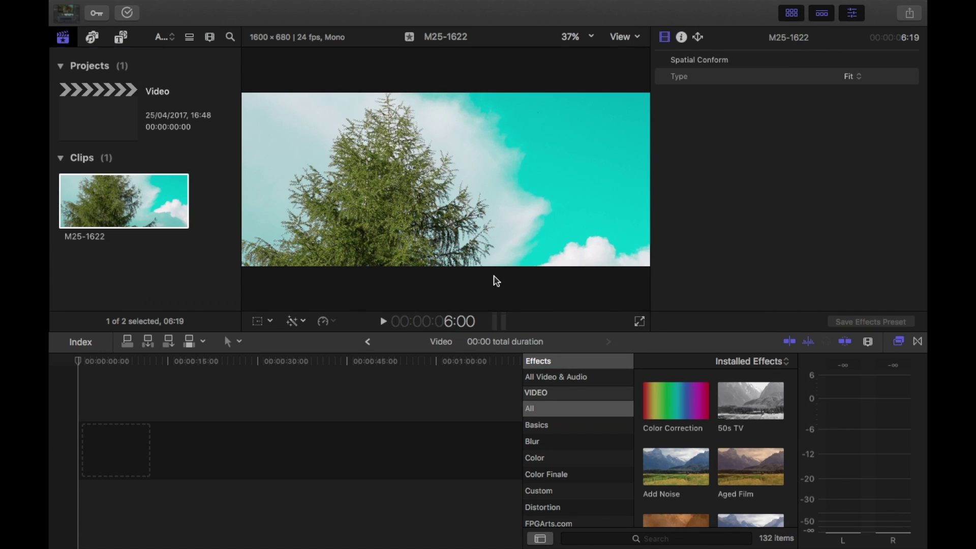
Place the M25-1622 clip at the start of the Video project's timeline and play it back from near the beginning
left_click_drag(131, 200, 80, 419)
left_click(77, 410)
key("space")
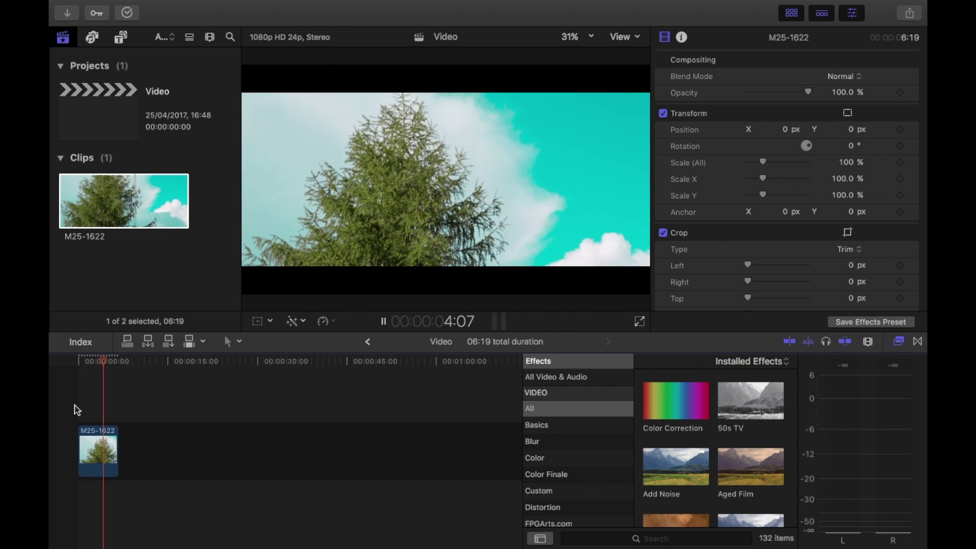
key("space")
left_click(87, 413)
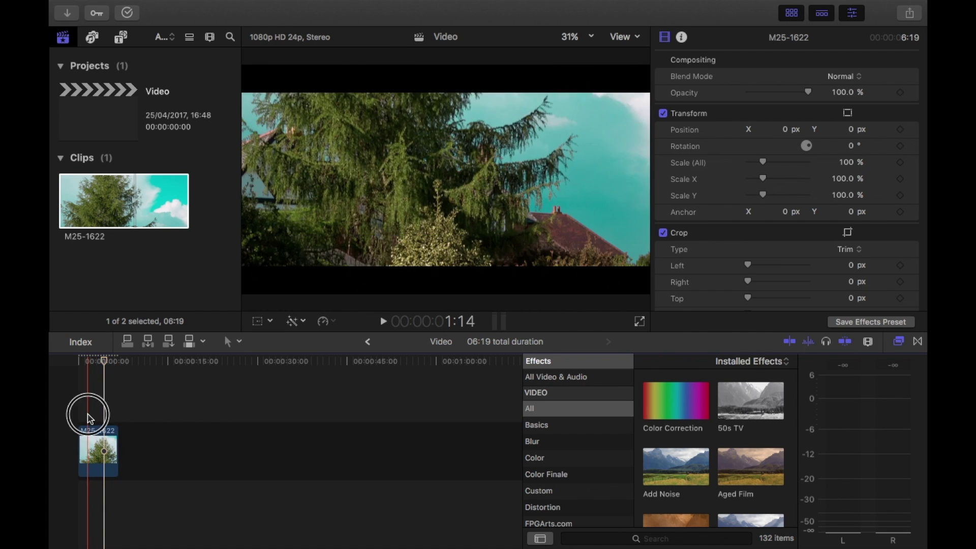
key("space")
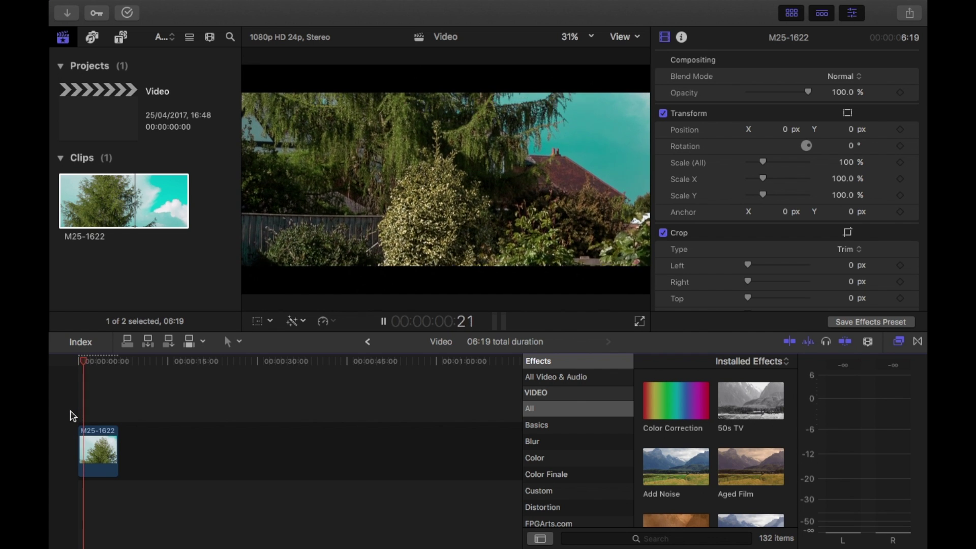